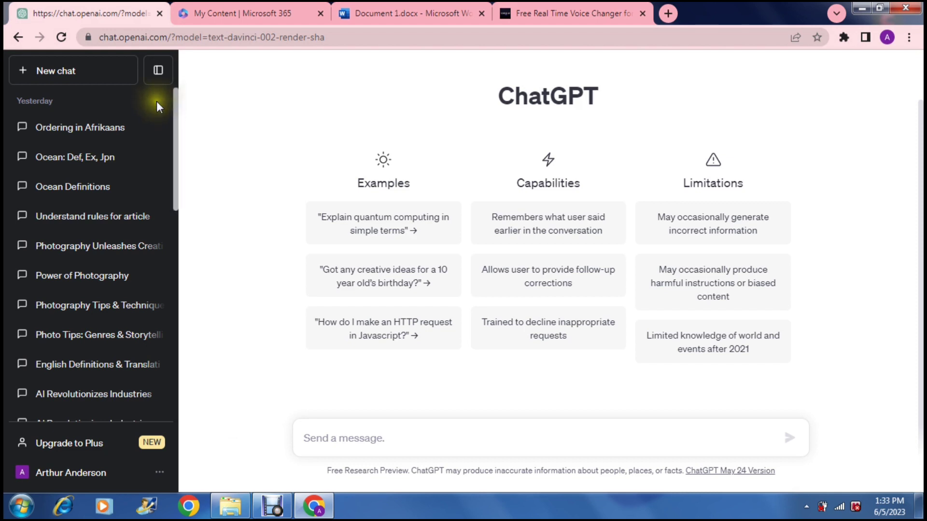
Open a new, blank chat from the New chat button in the ChatGPT sidebar.
click(105, 71)
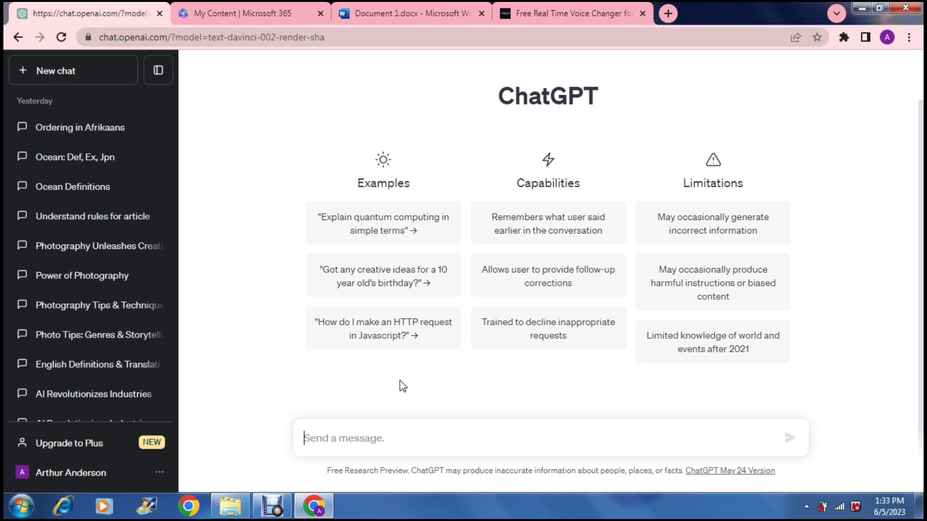
Send ChatGPT the Word prompt 'Write me 5 title ideas for an article about photography'.
click(384, 23)
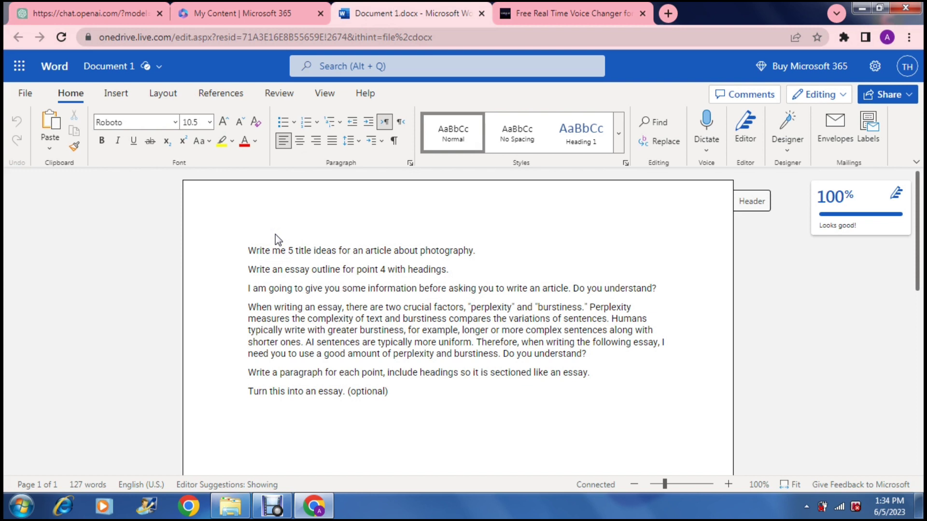
drag(248, 250, 464, 251)
key(ctrl+c)
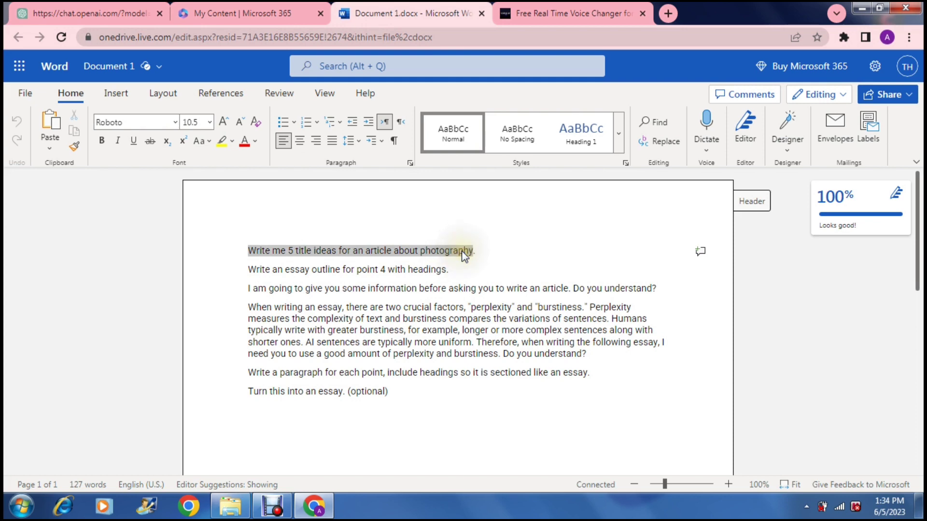
click(118, 13)
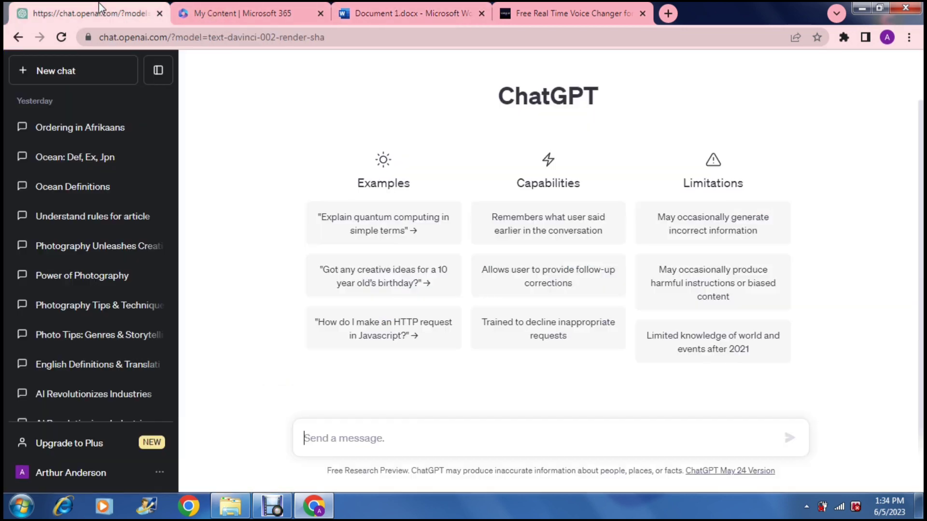
click(377, 437)
key(ctrl+v)
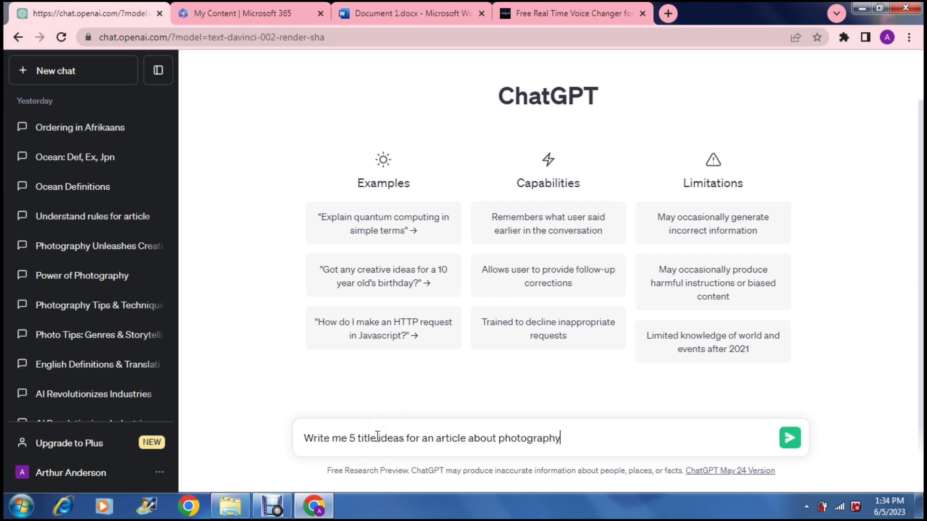
key(Return)
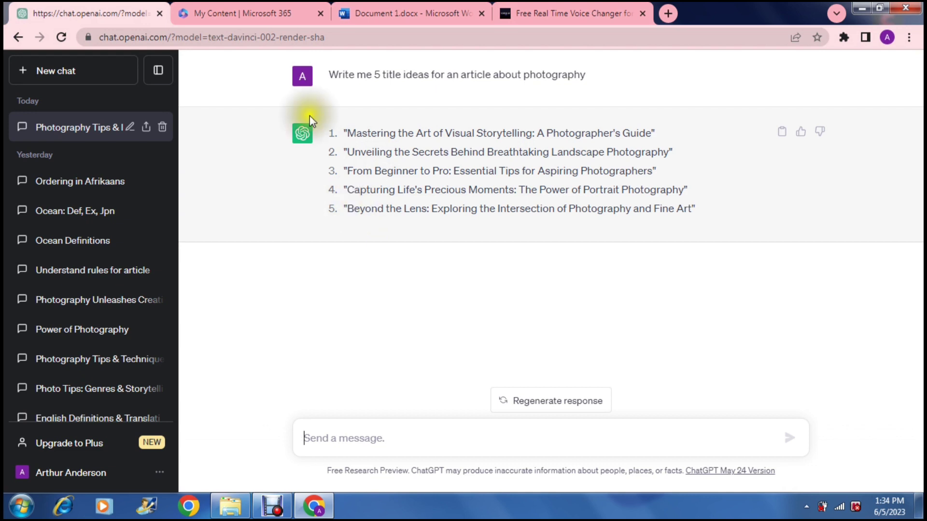
Send ChatGPT the essay-outline prompt from Word, applied to the fourth title idea.
click(393, 14)
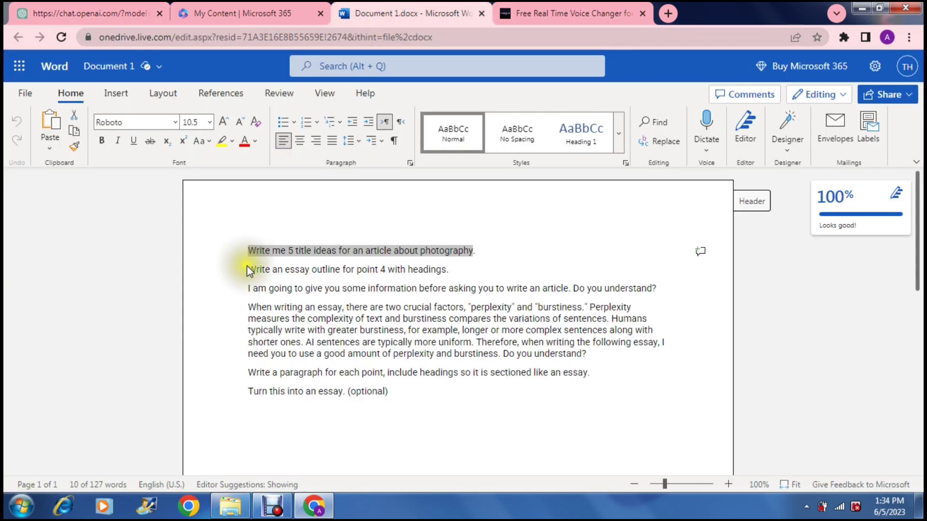
drag(247, 269, 451, 269)
key(ctrl+c)
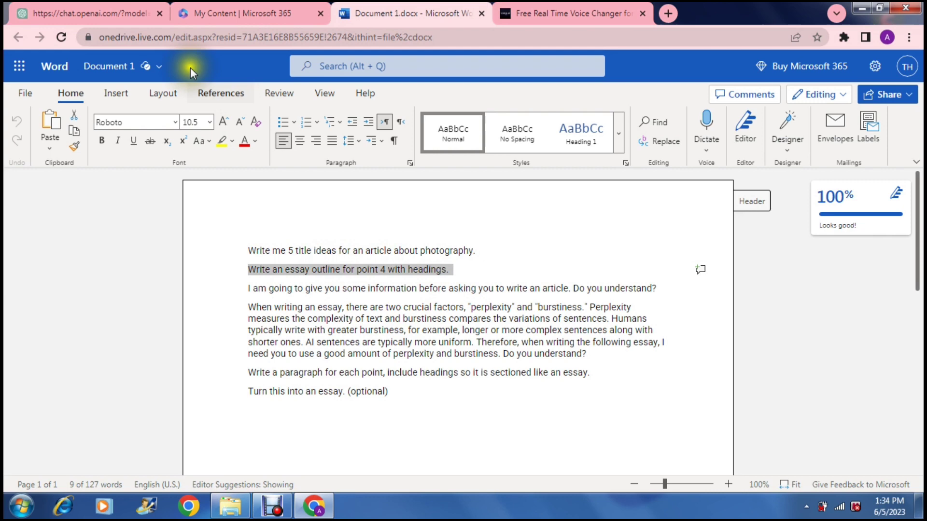
click(122, 13)
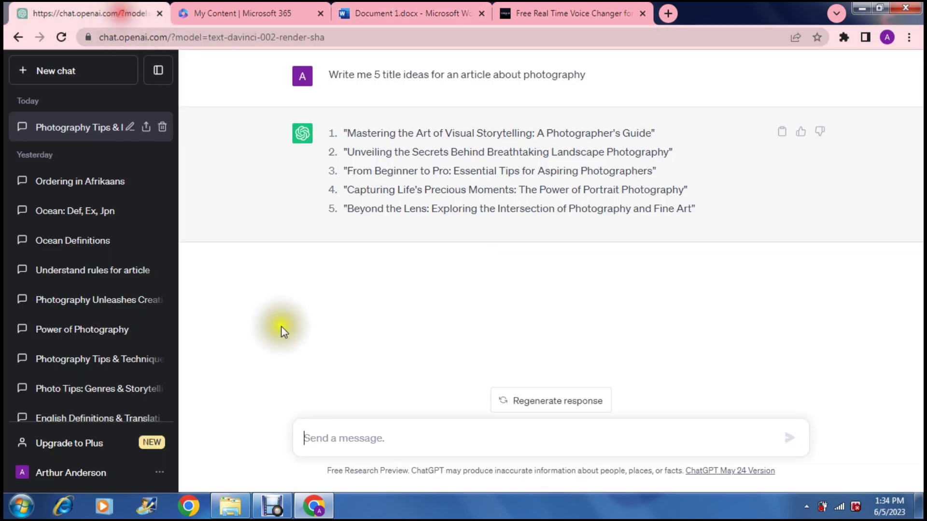
click(343, 437)
key(ctrl+v)
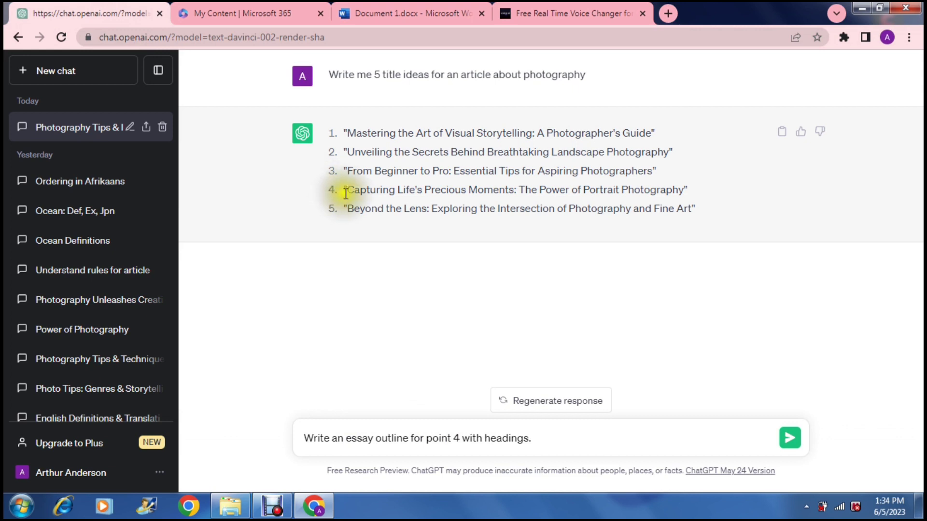
drag(346, 192, 691, 188)
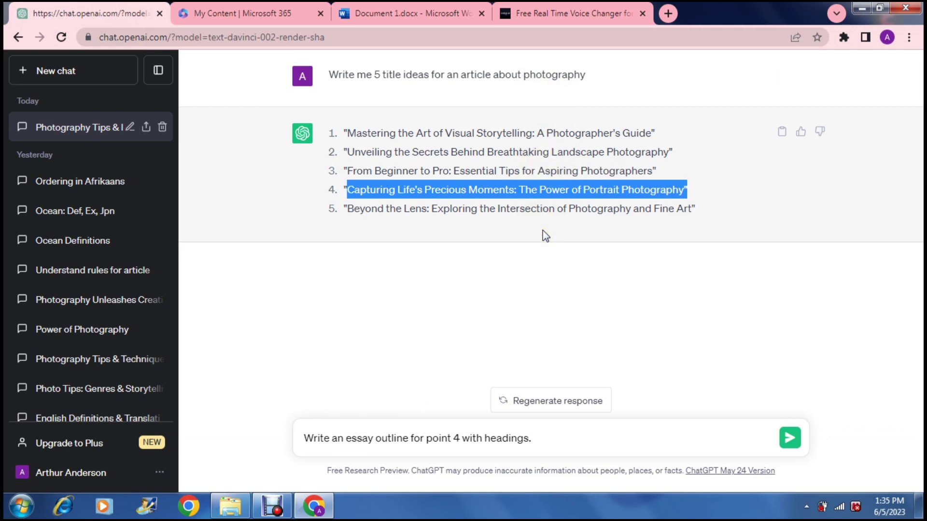
click(657, 361)
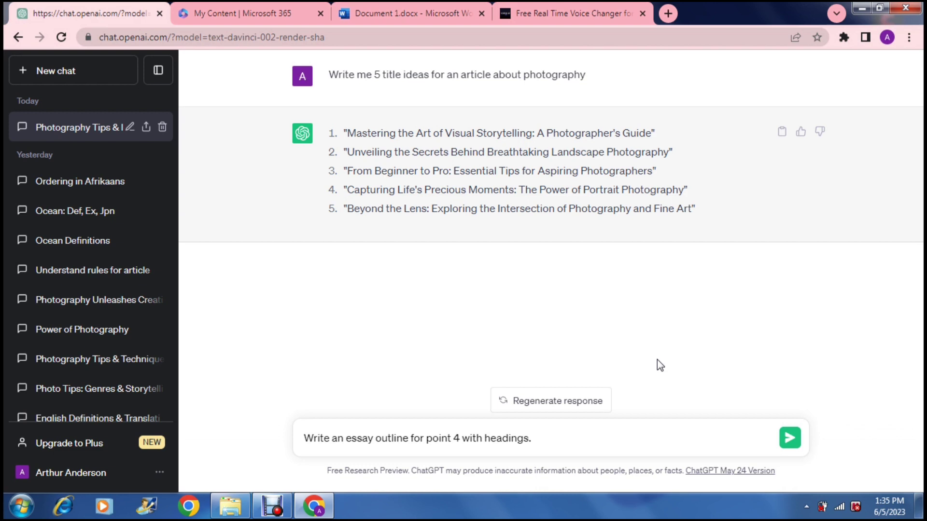
click(782, 440)
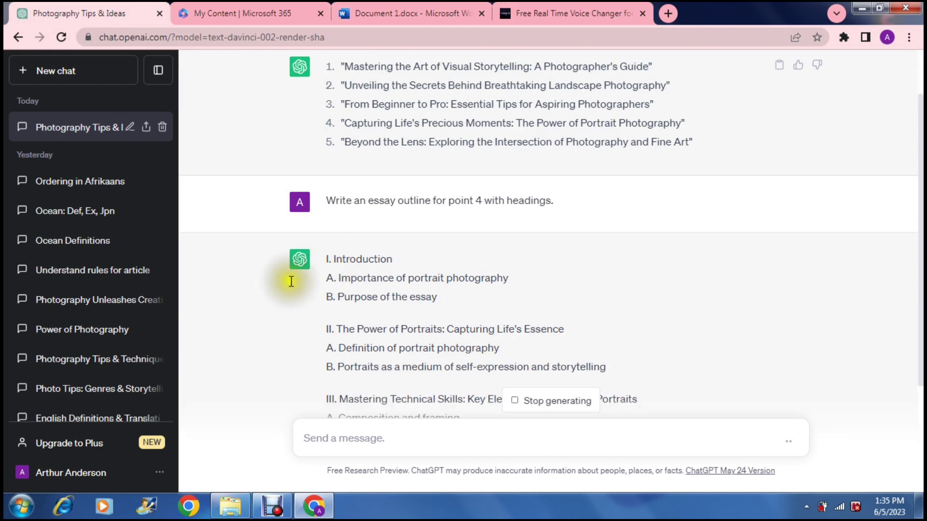
click(239, 296)
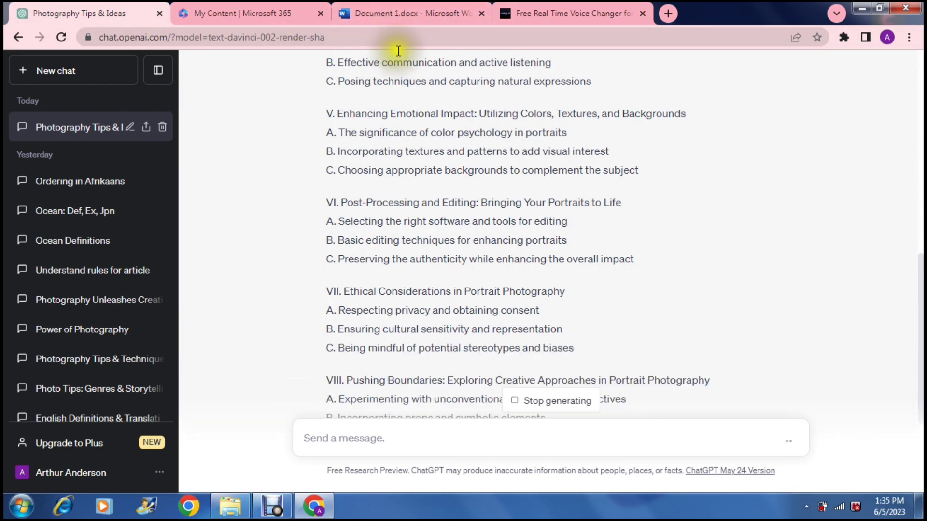
click(412, 14)
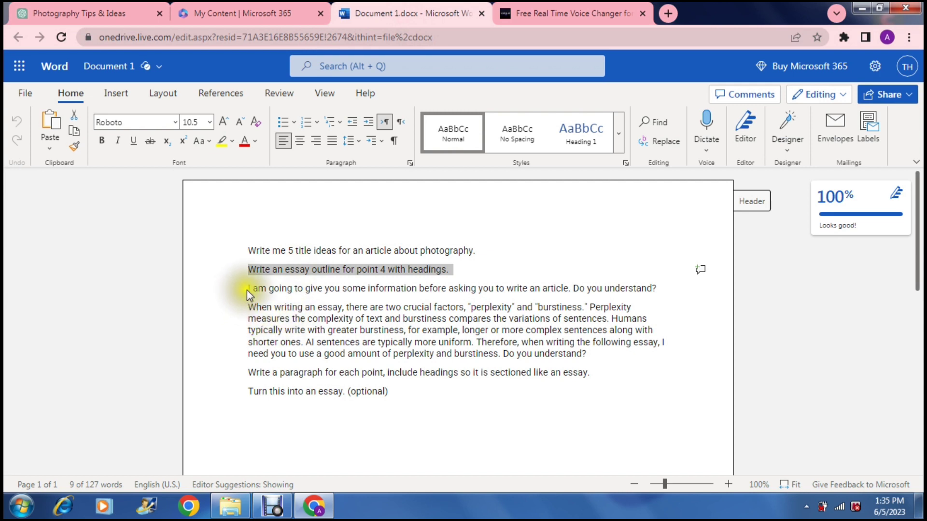
Send the third Word prompt, announcing information will come before an article request.
drag(248, 289, 663, 287)
key(ctrl+c)
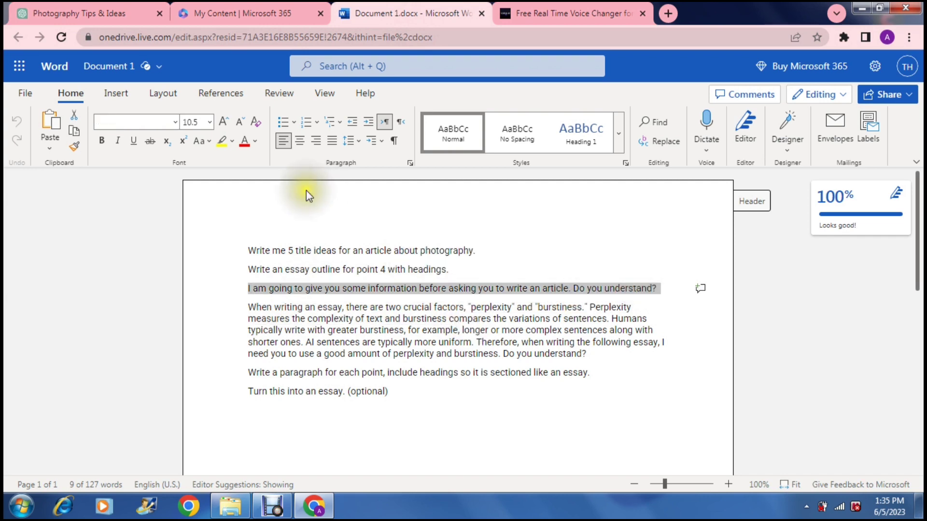
click(126, 20)
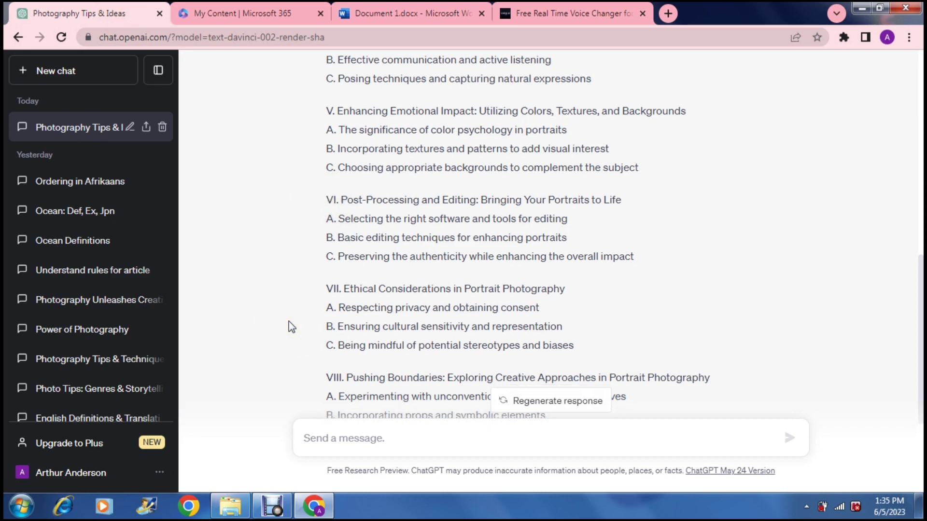
scroll(288, 320, down, 4)
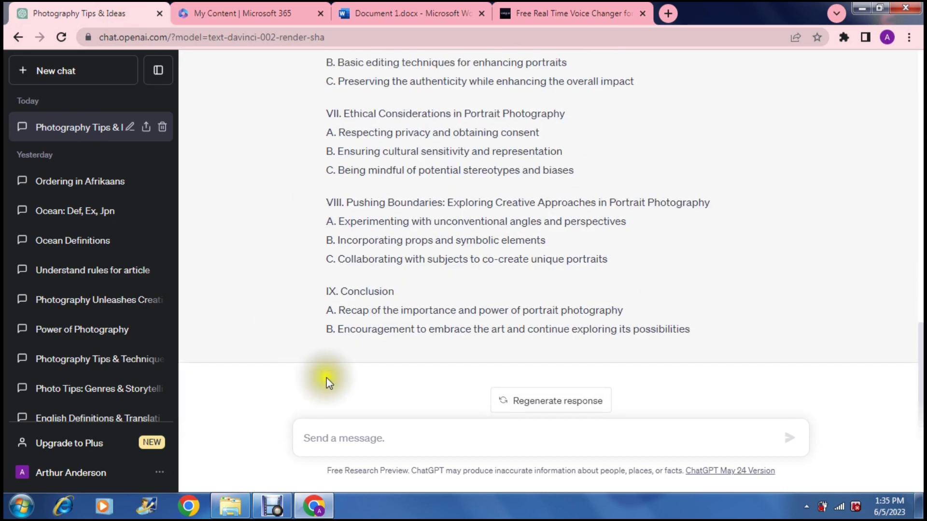
click(362, 437)
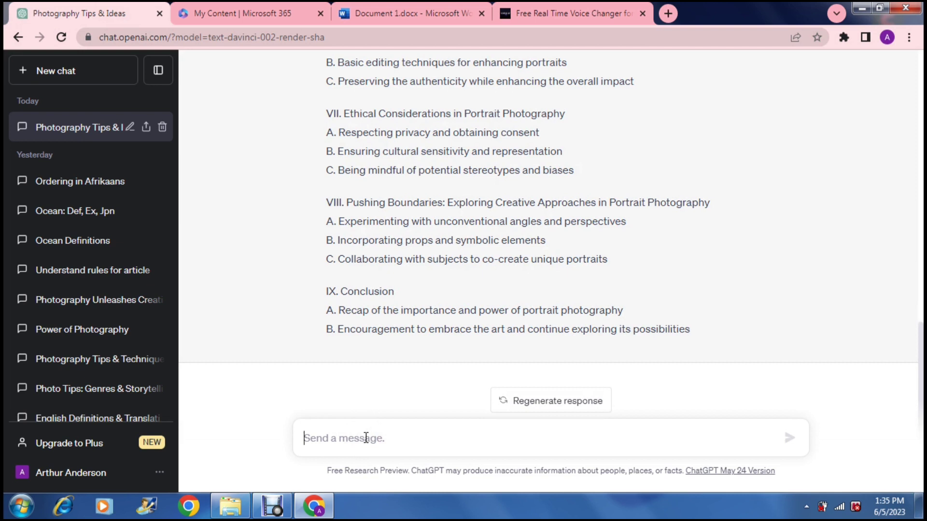
key(ctrl+v)
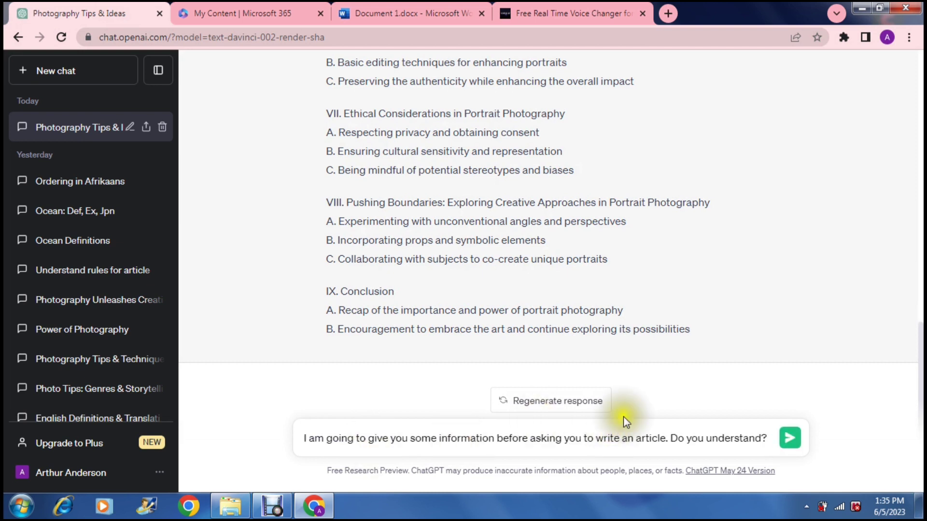
click(793, 443)
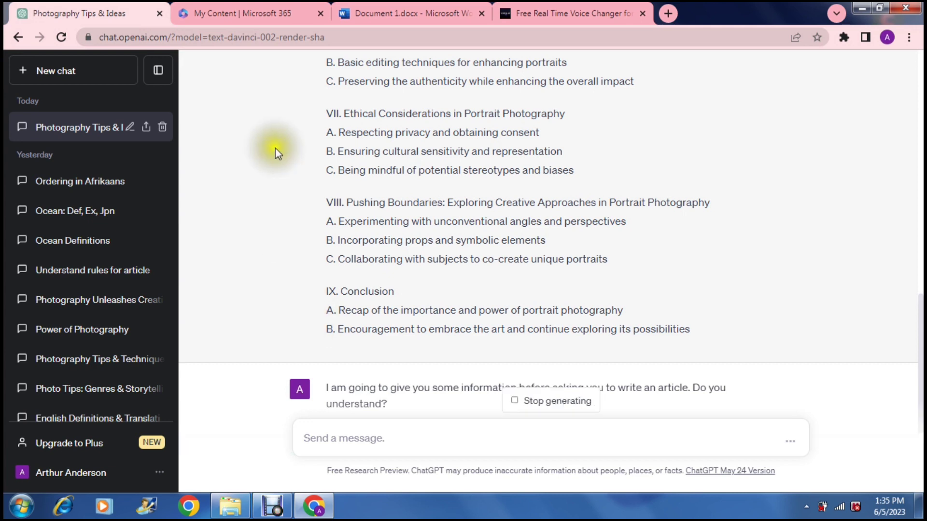
Read the 'Yes, I understand' reply and the outline ending at IX. Conclusion.
click(266, 273)
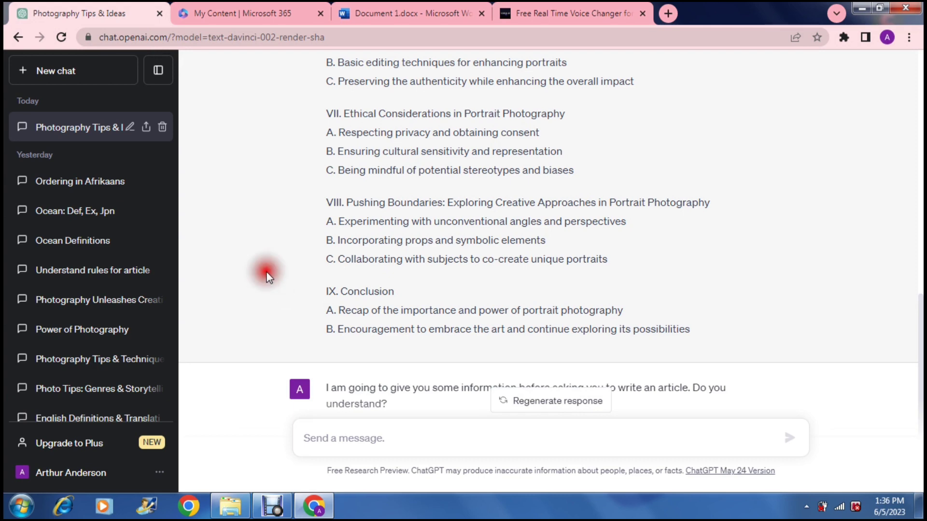
scroll(267, 272, up, 3)
scroll(269, 278, up, 10)
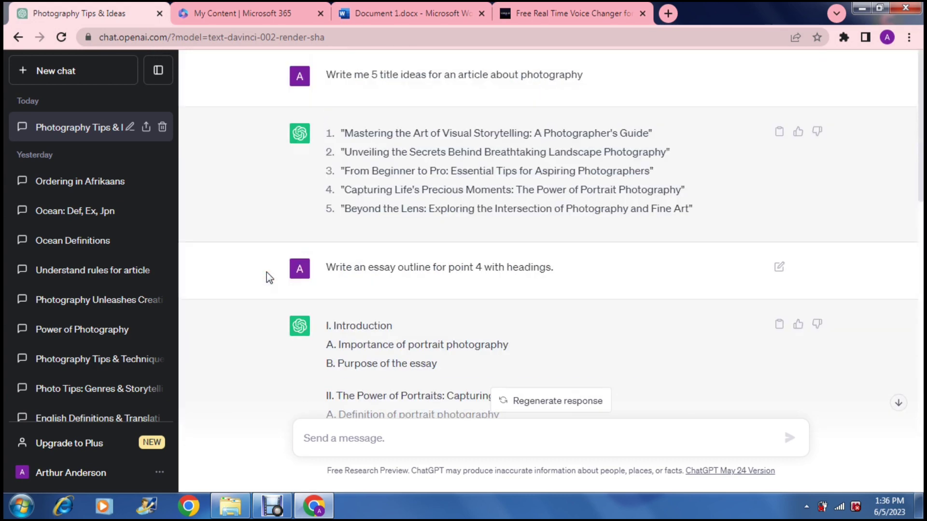
scroll(268, 278, up, 1)
scroll(240, 207, down, 10)
scroll(239, 213, down, 7)
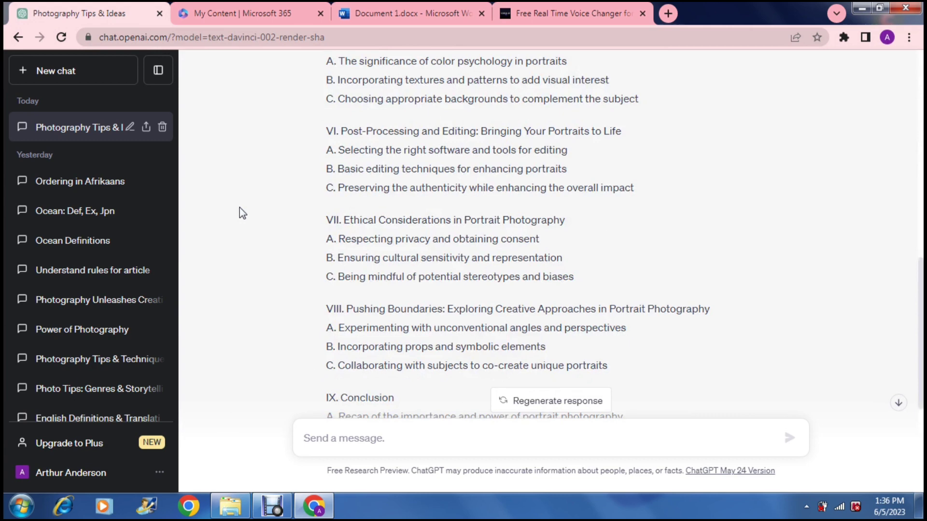
scroll(239, 213, up, 1)
scroll(242, 213, up, 10)
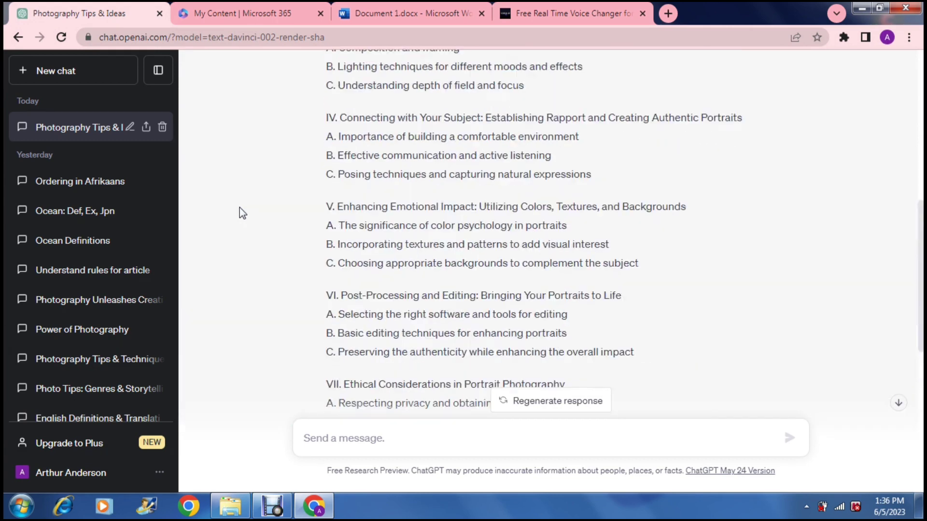
scroll(242, 213, up, 2)
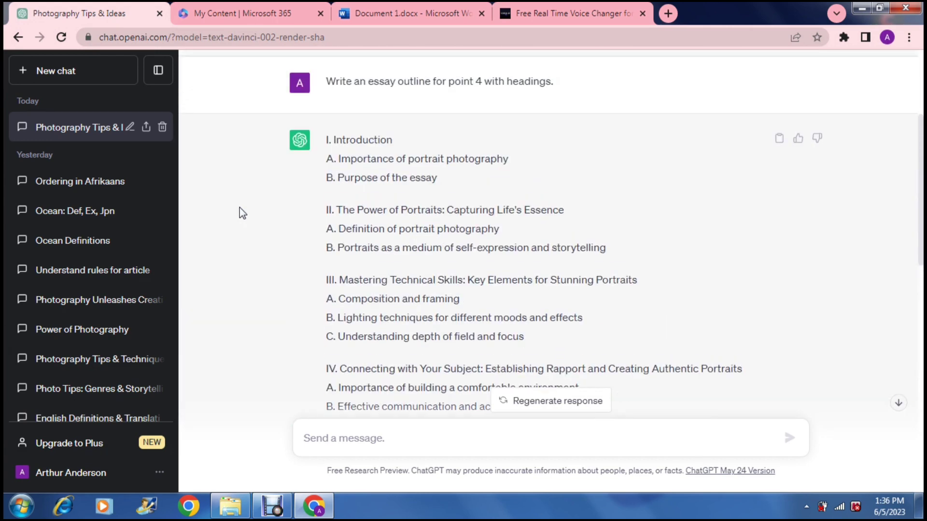
scroll(239, 208, down, 10)
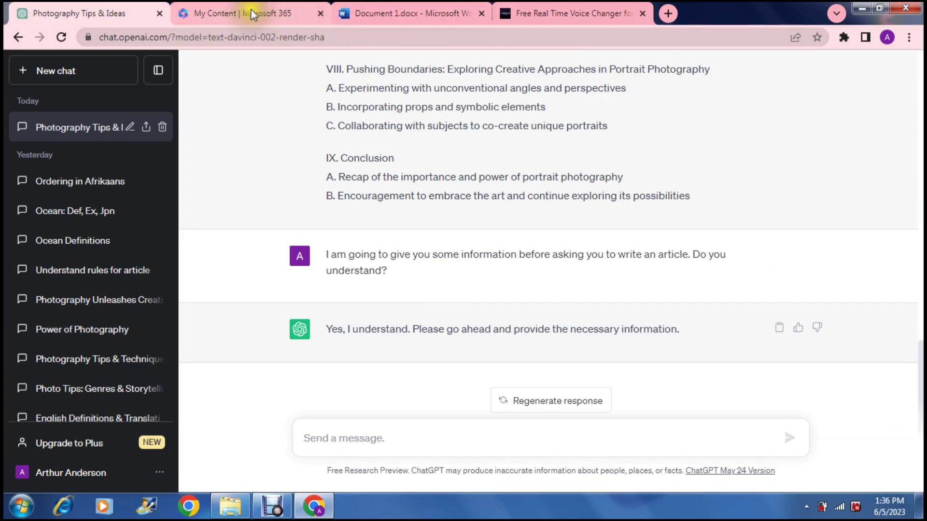
Send ChatGPT the perplexity-and-burstiness instruction paragraph copied from the Word prompts.
click(392, 13)
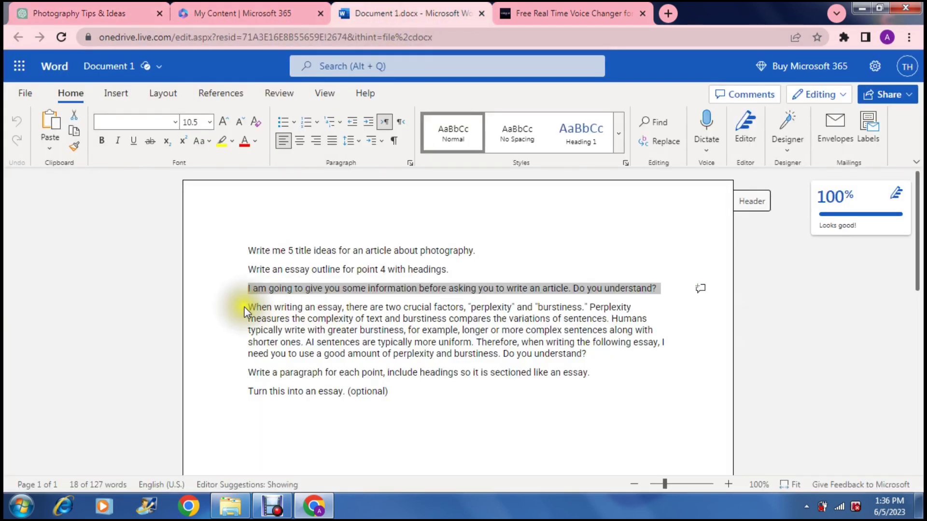
drag(246, 307, 599, 356)
key(ctrl+c)
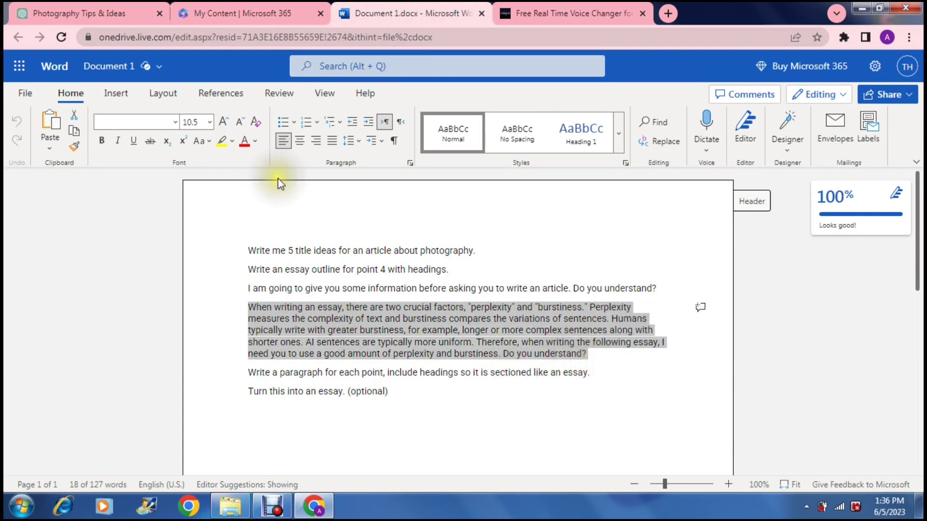
click(86, 10)
click(373, 437)
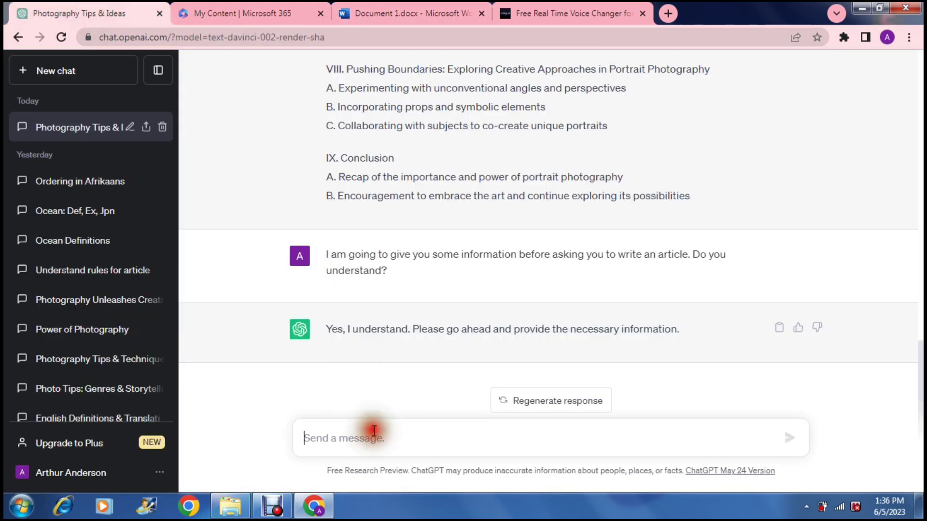
key(ctrl+v)
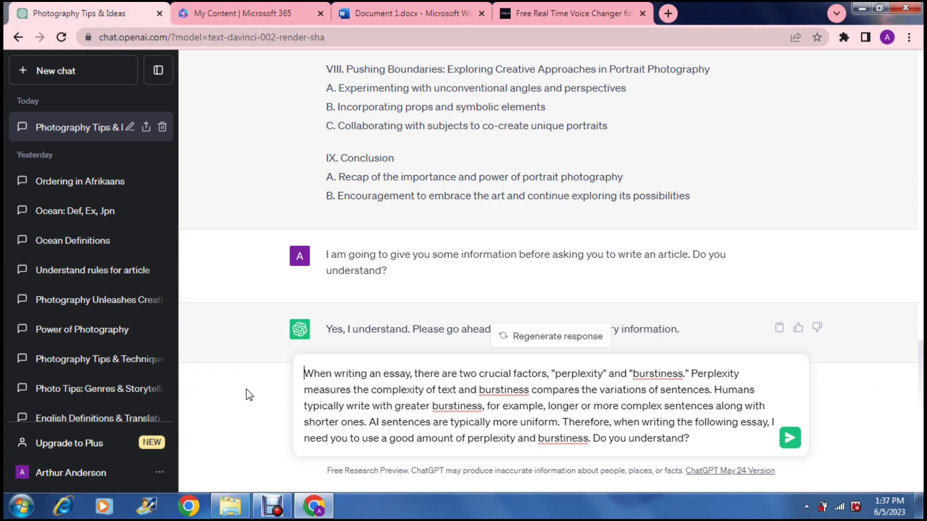
click(788, 439)
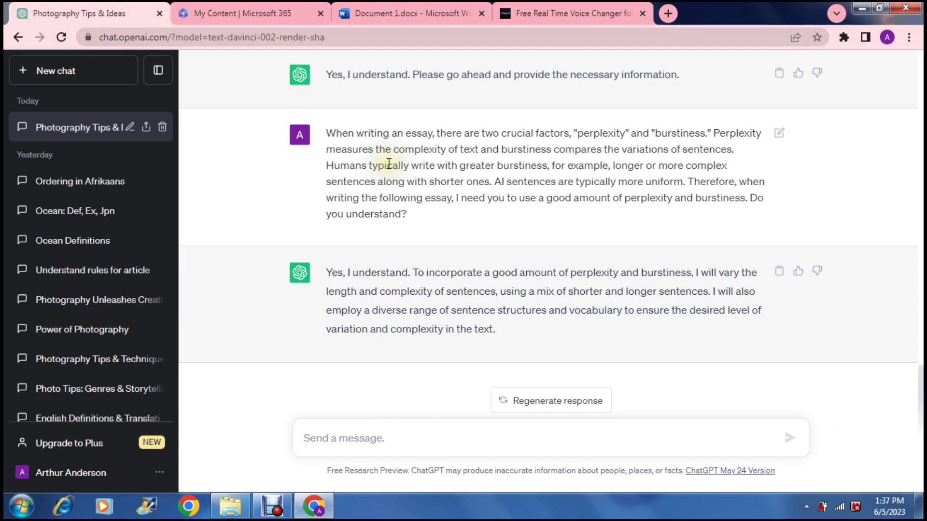
click(392, 12)
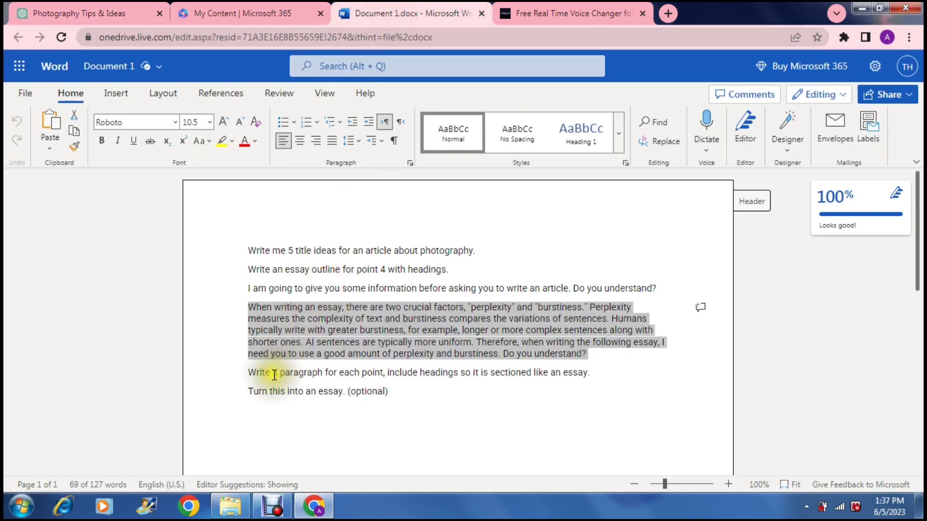
Send ChatGPT the Word line 'Write a paragraph for each point…' requesting headed paragraphs.
drag(249, 373, 587, 377)
key(ctrl+c)
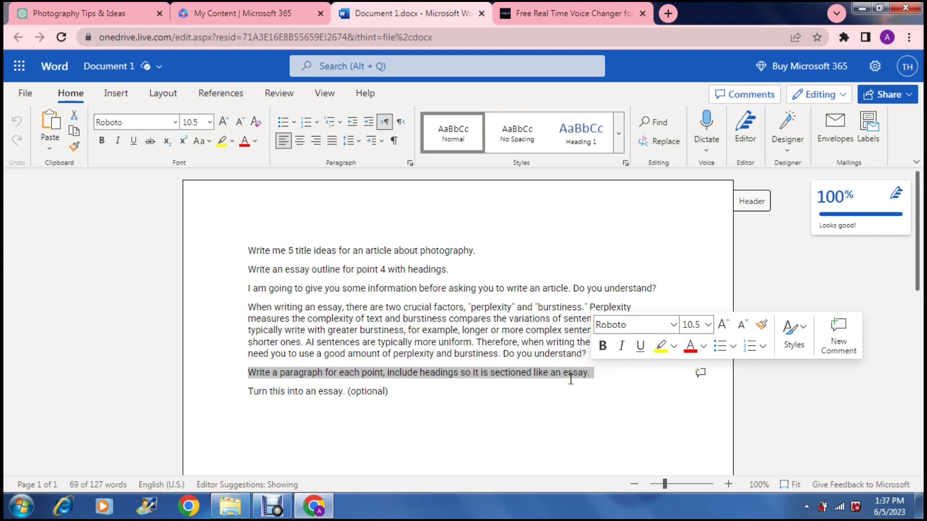
click(79, 10)
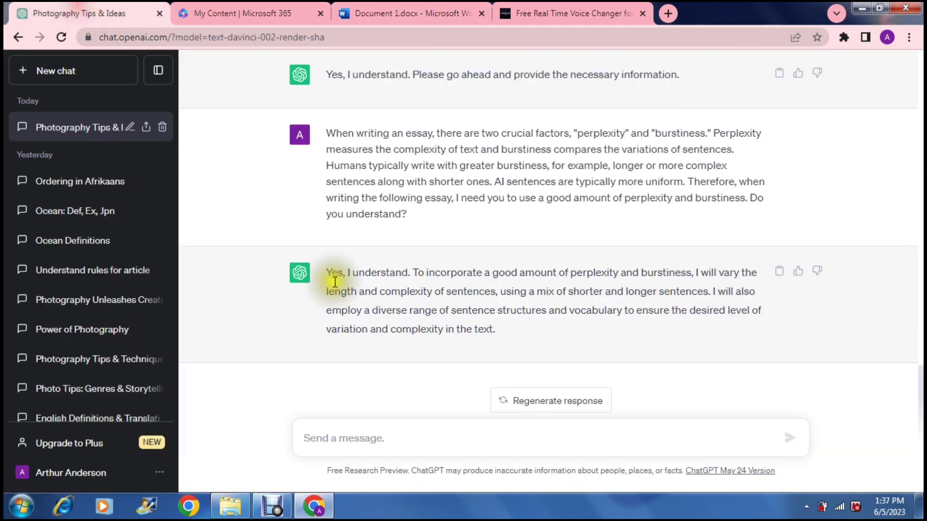
click(401, 438)
key(ctrl+v)
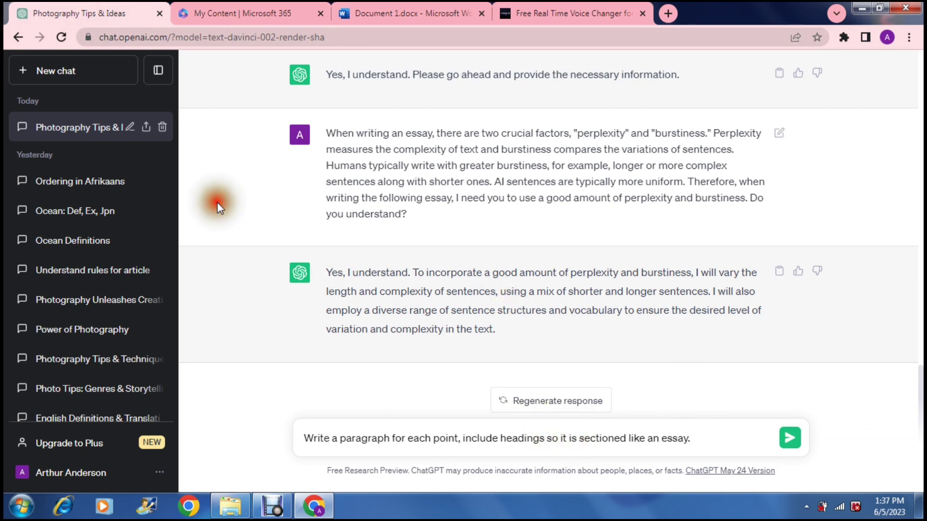
scroll(218, 206, up, 1)
scroll(220, 207, up, 10)
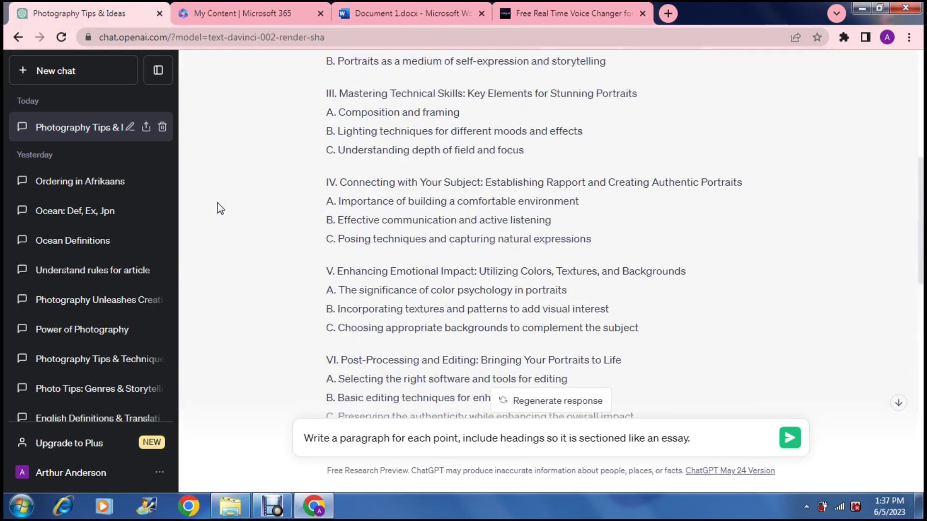
scroll(217, 203, down, 5)
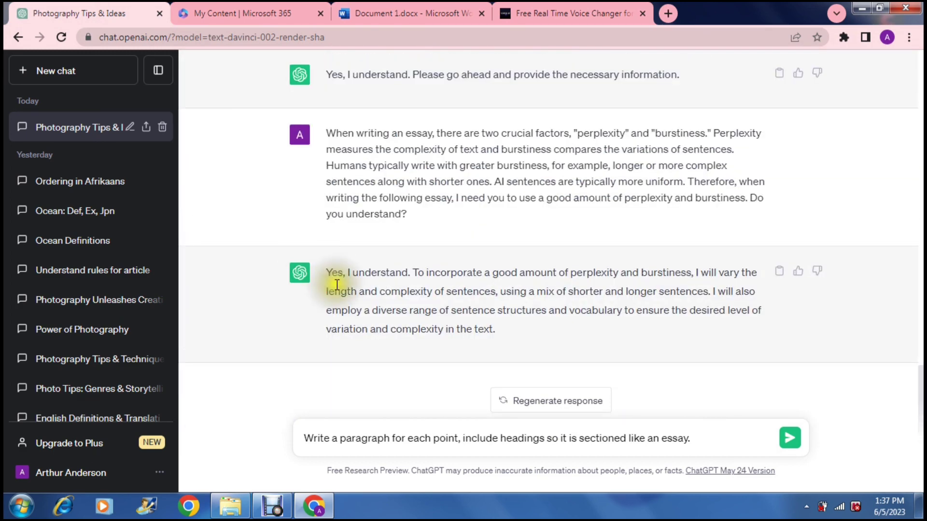
click(790, 439)
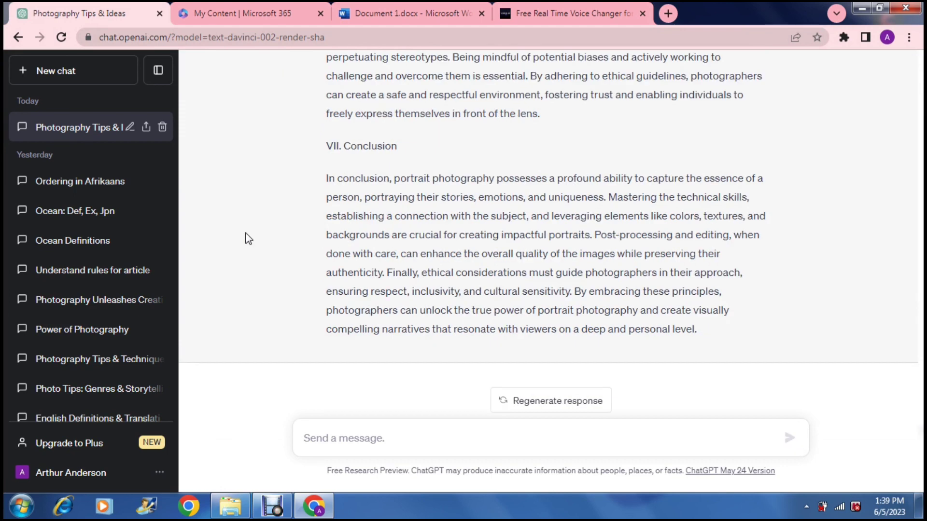
Scroll up and down through the finished essay, from I. Introduction to VII. Conclusion.
scroll(245, 233, up, 2)
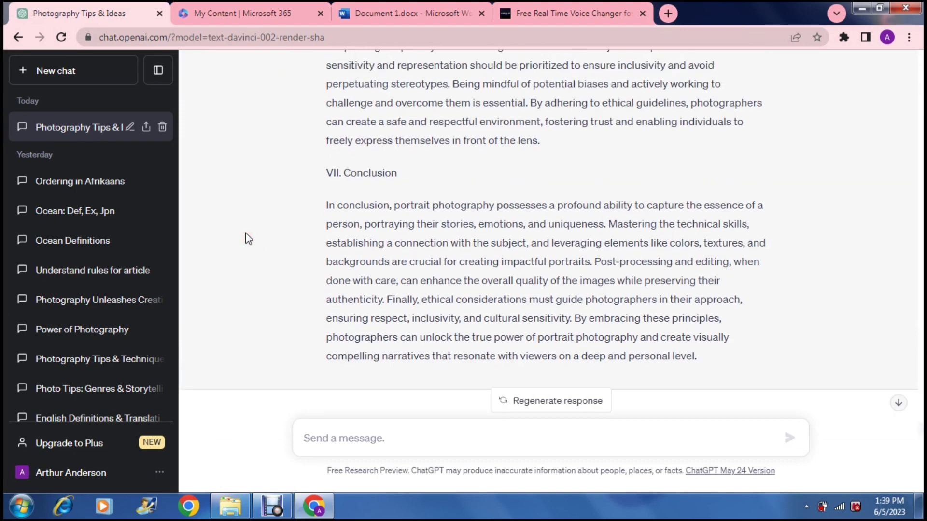
scroll(246, 236, up, 15)
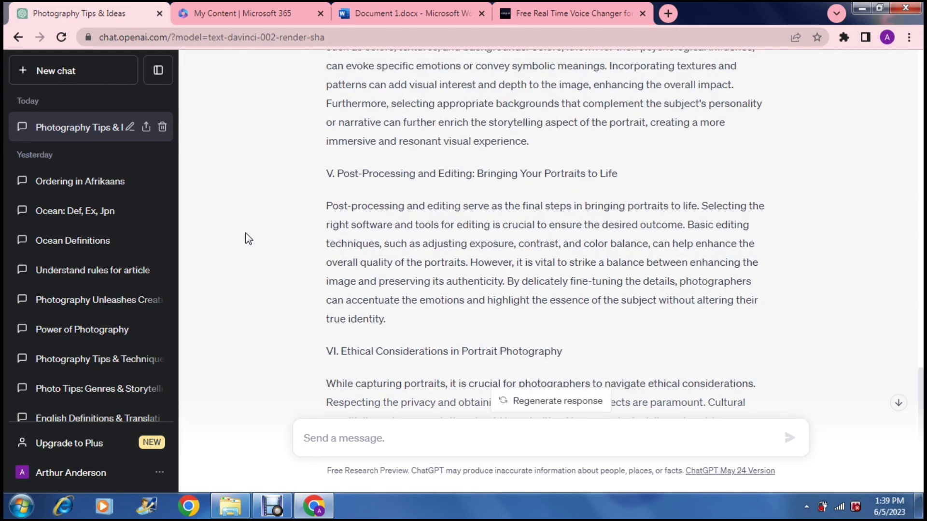
scroll(247, 238, up, 8)
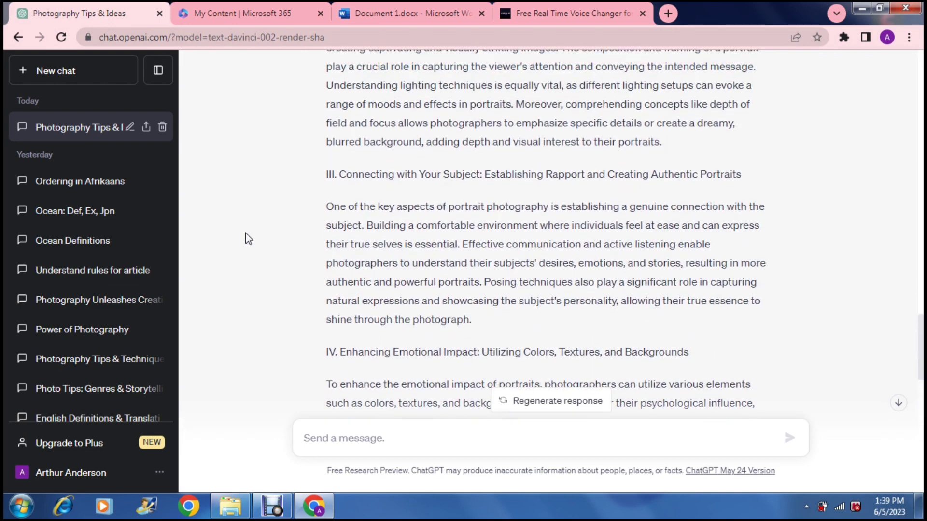
scroll(247, 239, up, 1)
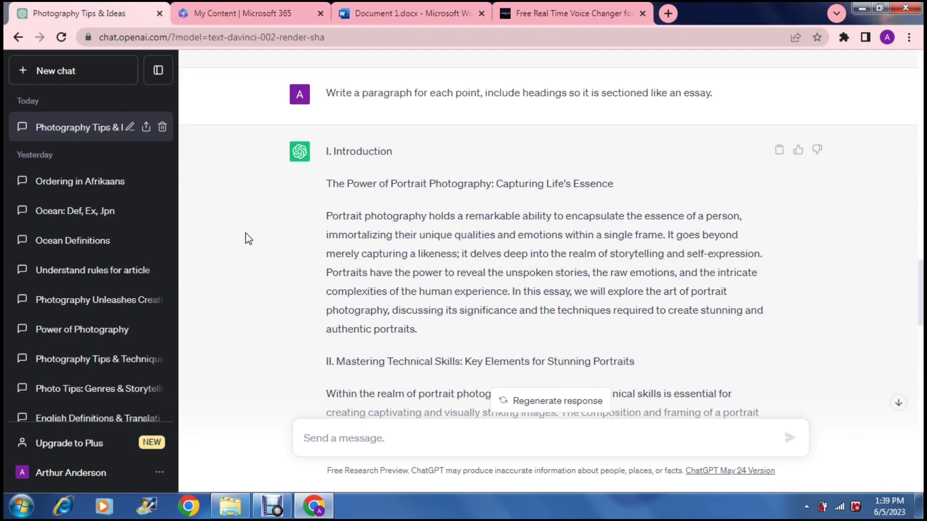
scroll(247, 238, down, 1)
scroll(247, 239, down, 15)
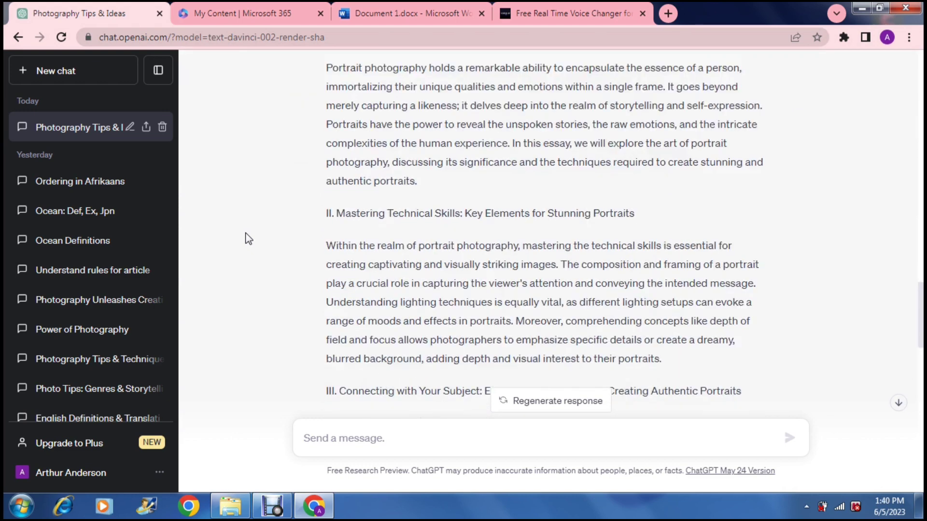
scroll(247, 238, down, 8)
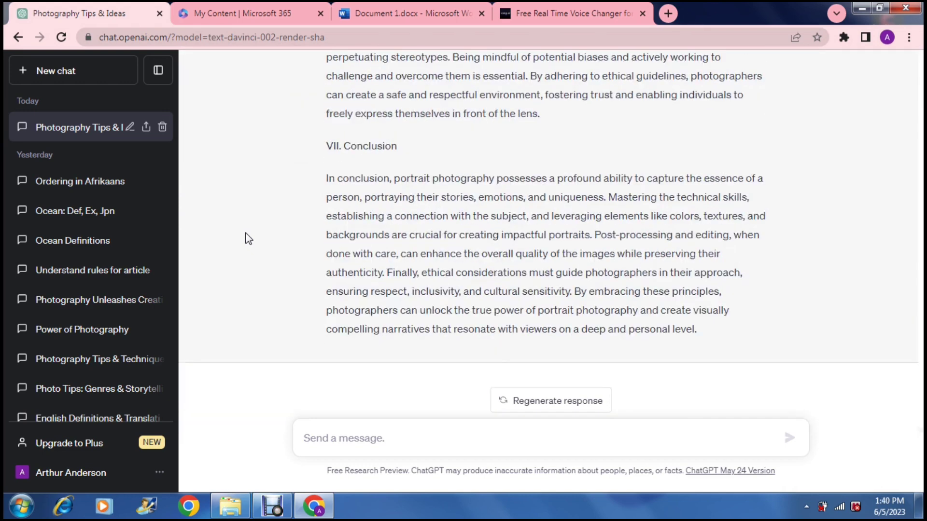
scroll(247, 239, up, 15)
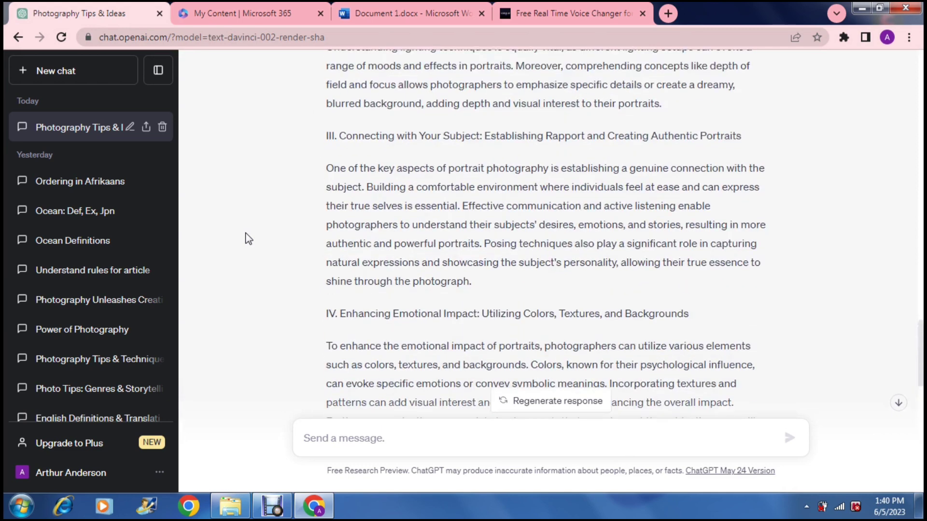
scroll(248, 239, up, 12)
scroll(247, 239, up, 1)
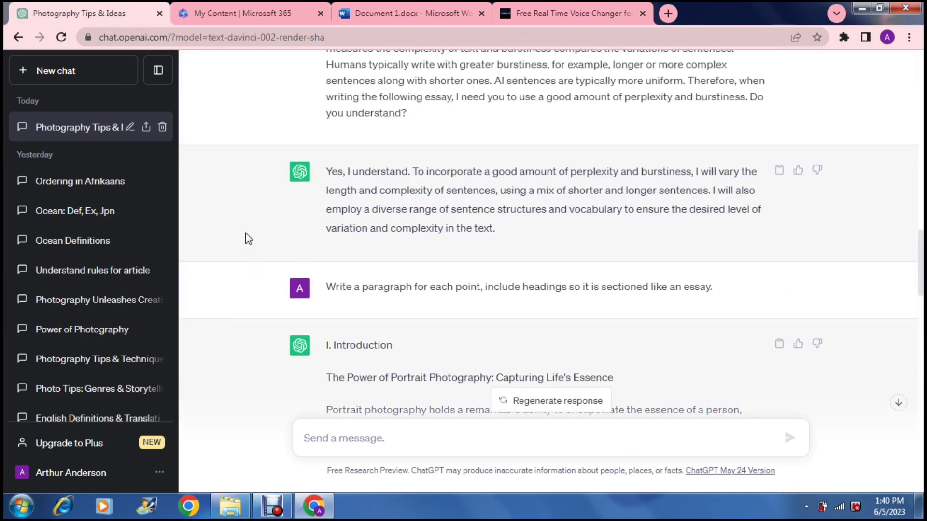
scroll(247, 239, down, 2)
scroll(247, 239, down, 1)
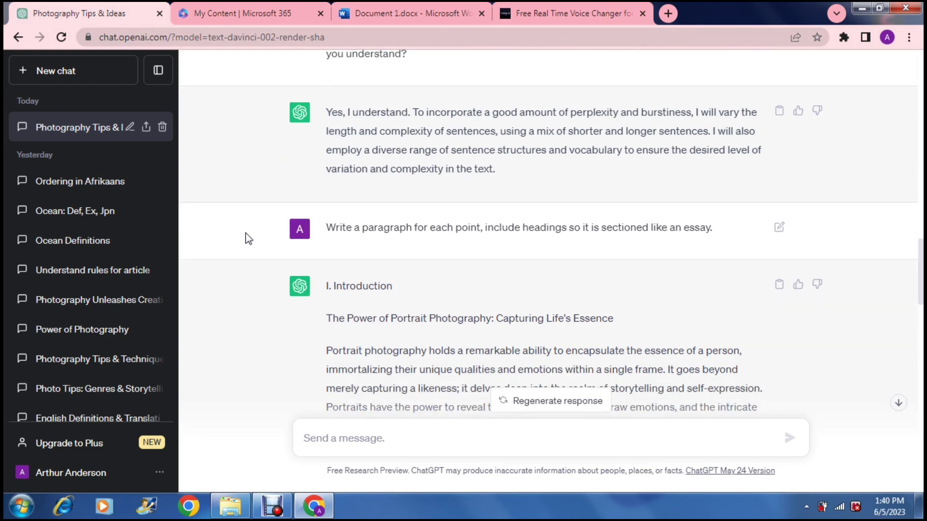
scroll(247, 239, down, 2)
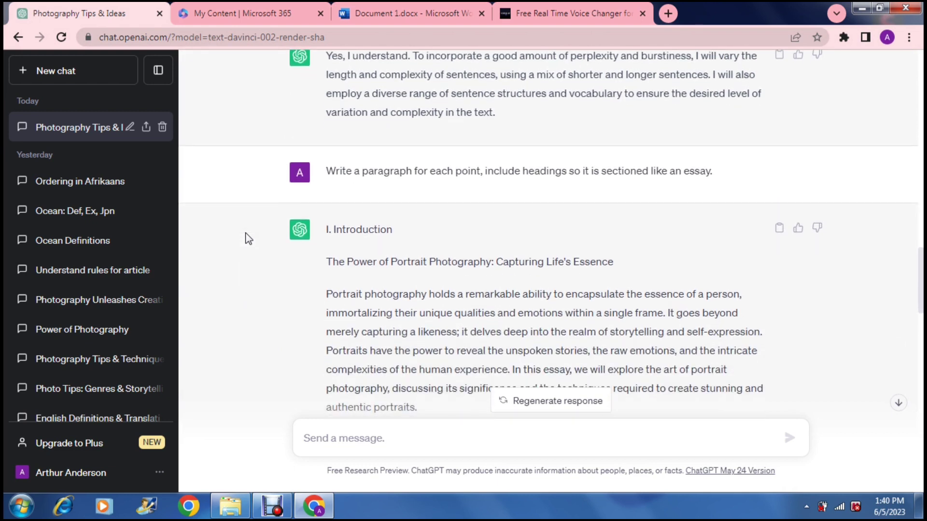
scroll(247, 239, down, 2)
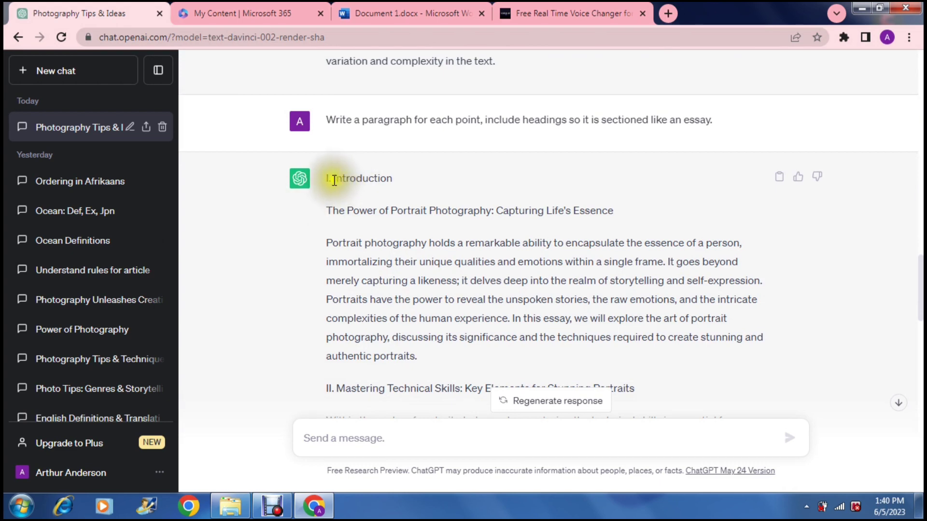
Copy ChatGPT's essay from I. Introduction onward and paste it after the last Word prompt.
drag(328, 186, 707, 333)
key(ctrl+c)
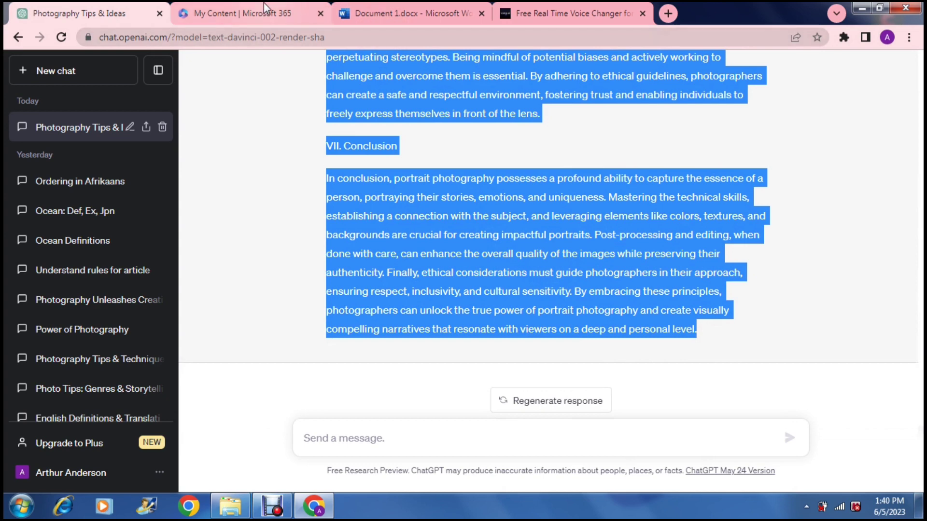
click(386, 13)
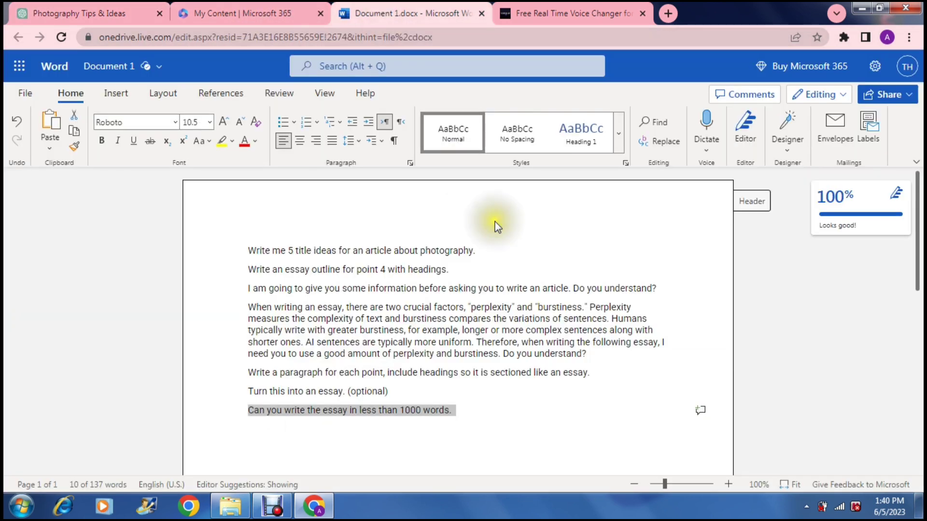
click(512, 409)
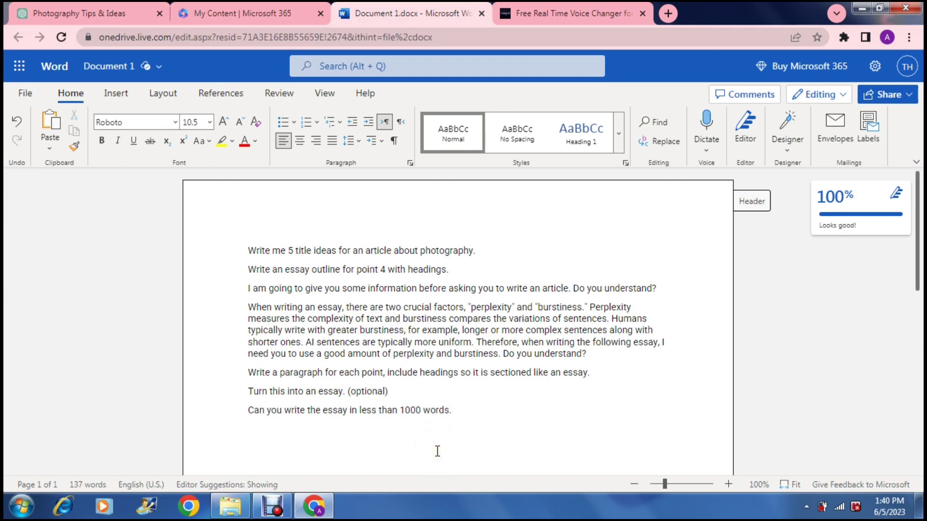
key(ctrl+v)
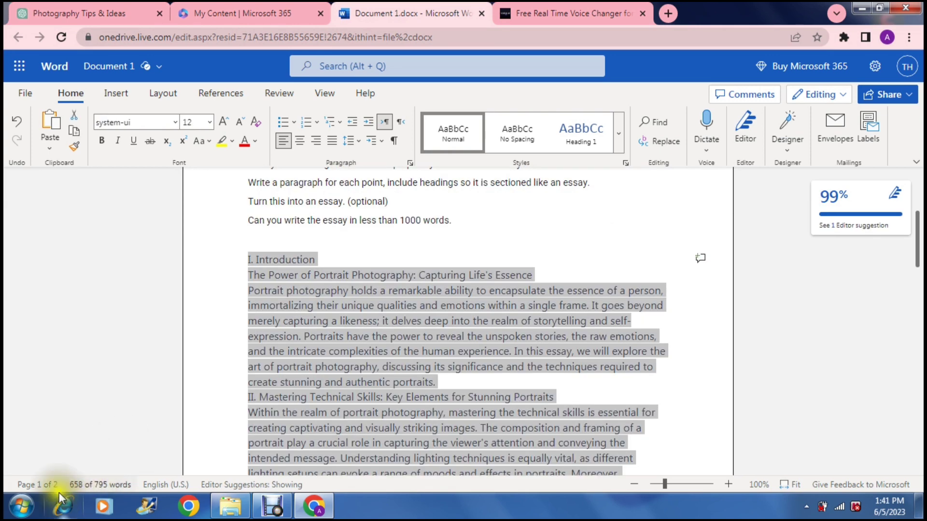
Change 'less' to 'more' in the last prompt about 1000 words and copy that line.
click(376, 217)
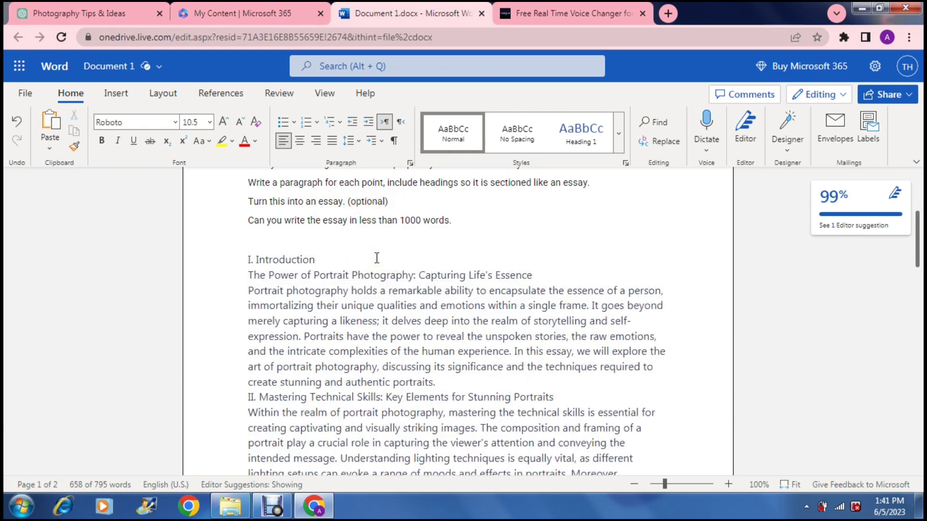
key(BackSpace)
text(more)
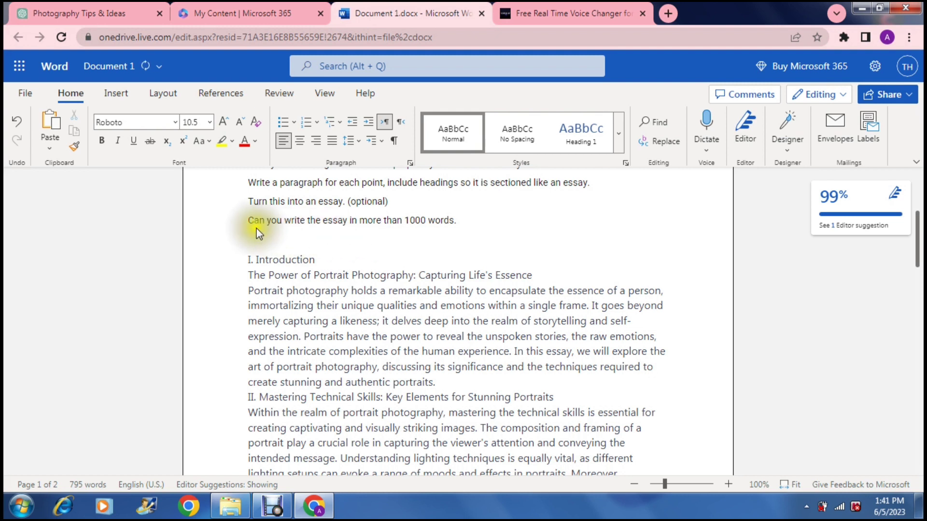
click(280, 221)
drag(280, 221, 456, 223)
key(ctrl+c)
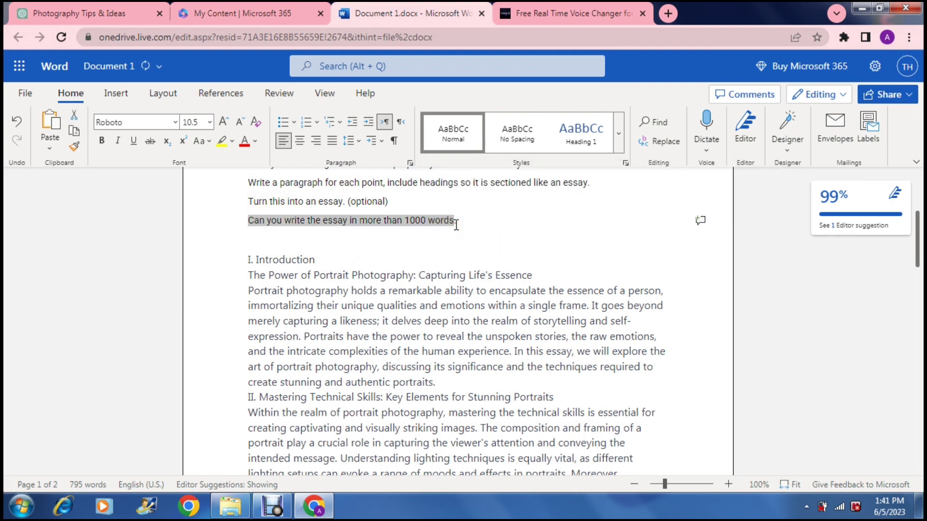
Send ChatGPT the edited prompt 'Can you rewrite the essay in more than 1000 words.'.
click(101, 15)
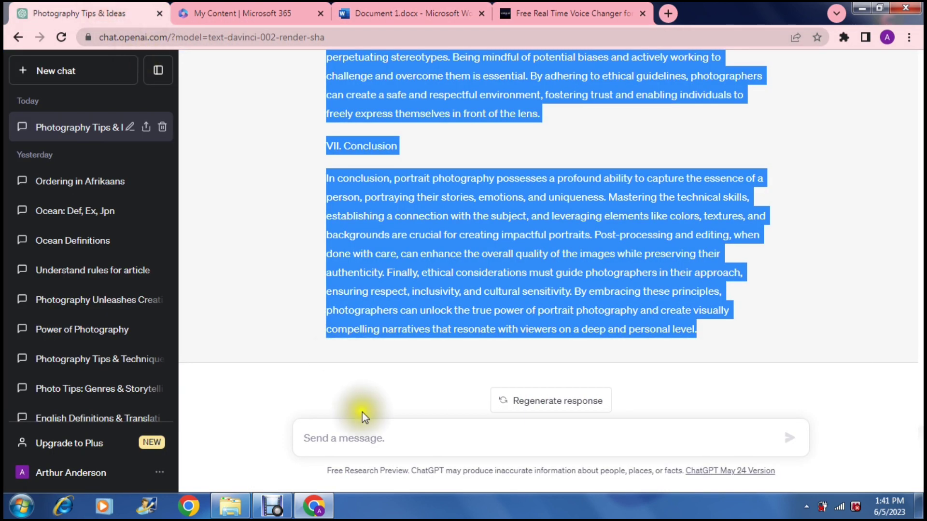
click(366, 442)
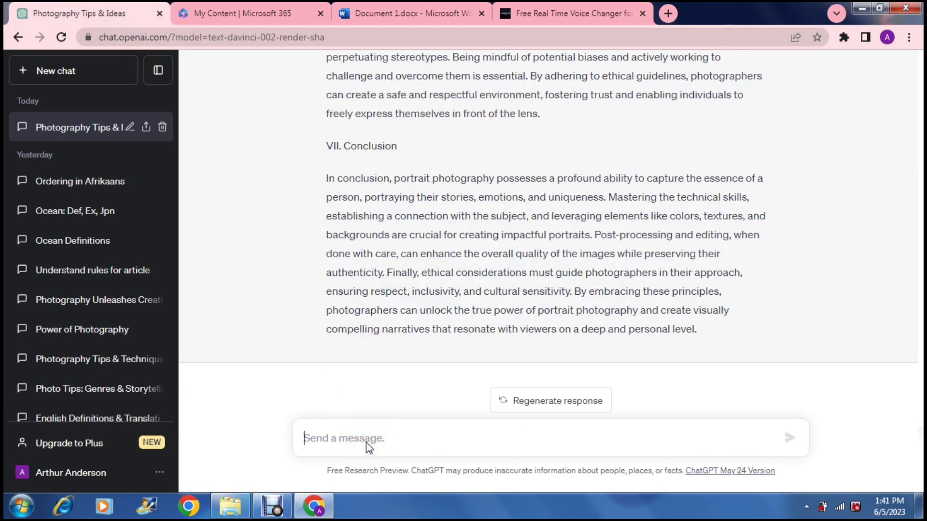
key(ctrl+v)
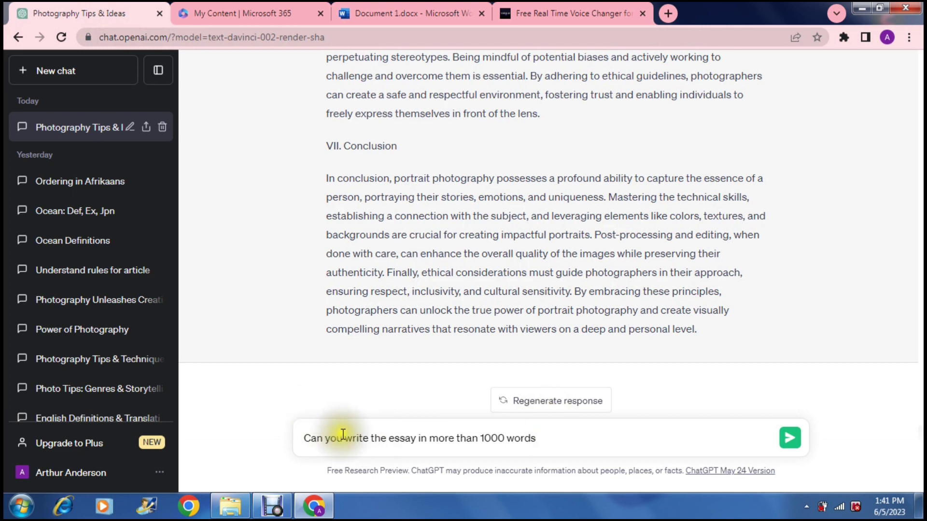
click(344, 437)
text(re)
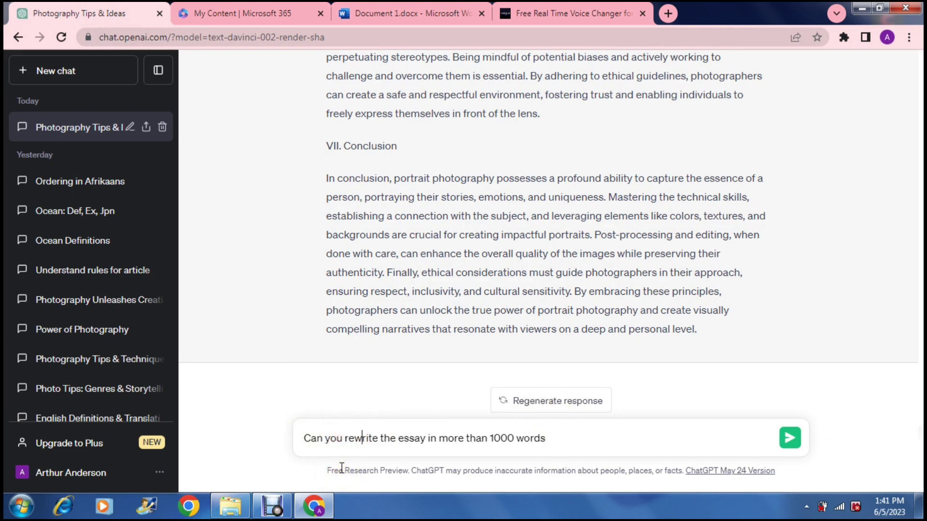
key(Right)
key(Right)
key(Right)
key(Right)
key(Right)
key(Right)
key(Right)
key(Right)
key(Right)
key(Right)
key(Right)
key(Right)
key(Right)
key(Right)
key(Right)
key(Right)
text(.)
click(787, 443)
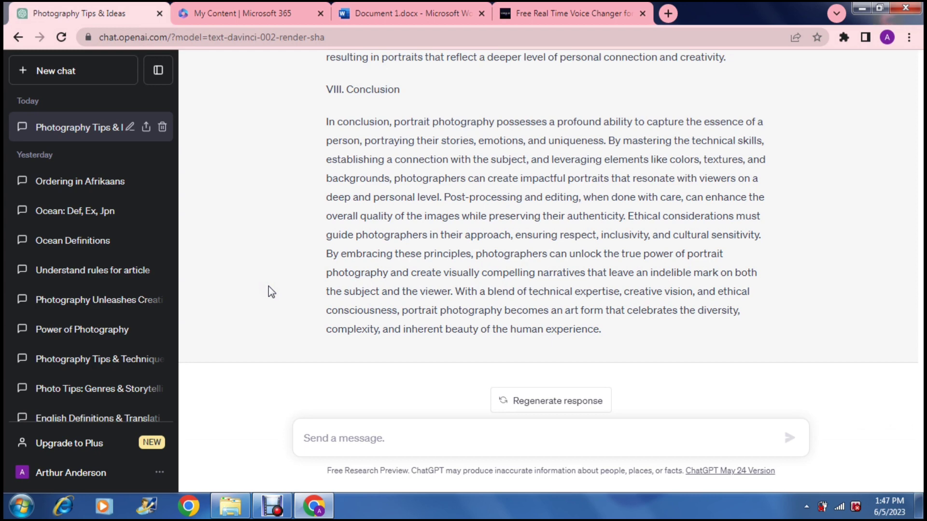
Select and copy the rewritten essay from I. Introduction through the end of VIII. Conclusion.
click(273, 243)
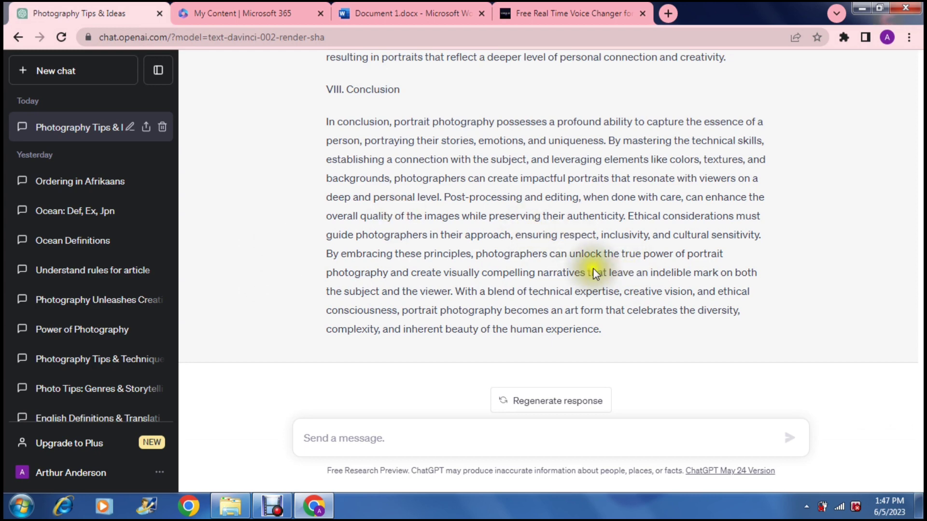
scroll(274, 244, up, 1)
scroll(274, 244, up, 20)
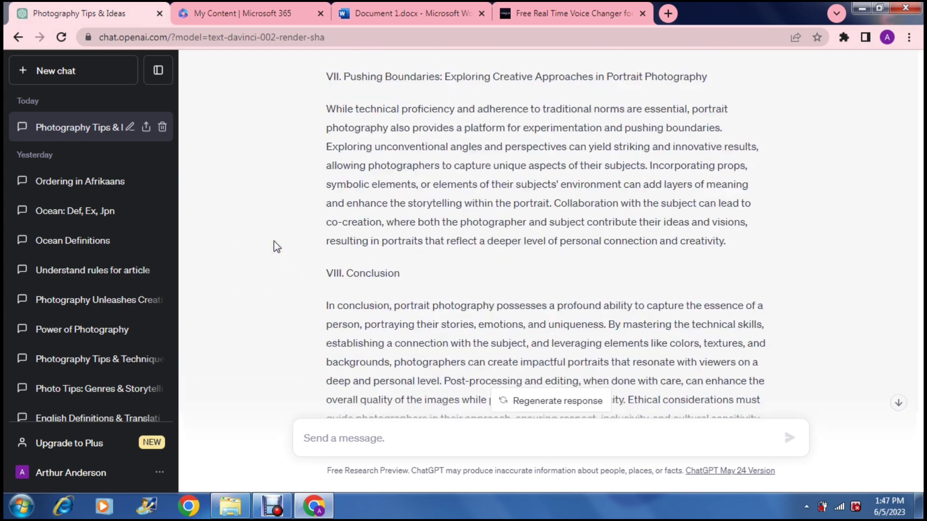
scroll(273, 243, up, 8)
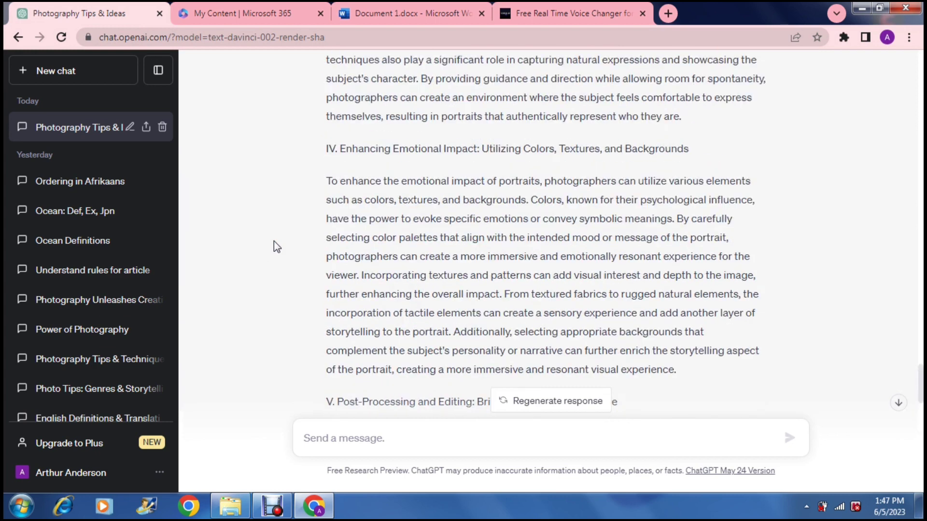
scroll(274, 244, up, 9)
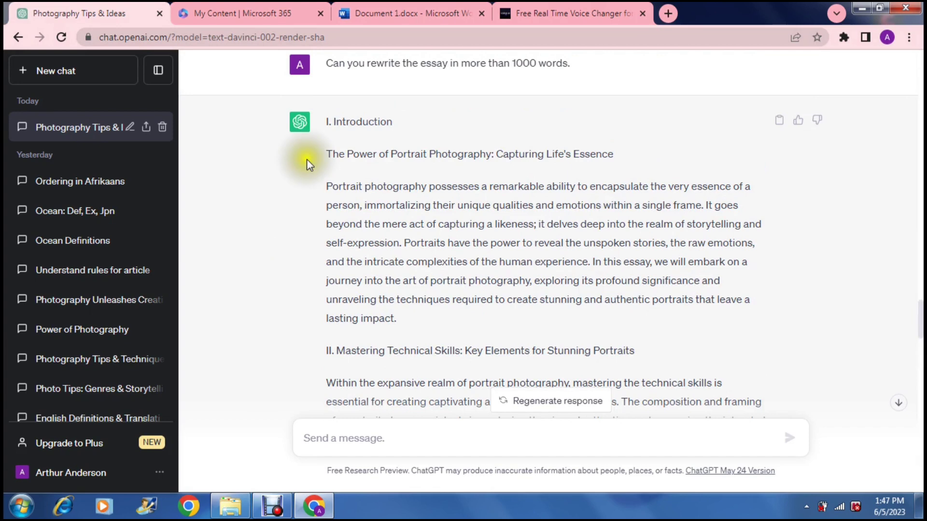
drag(327, 121, 624, 346)
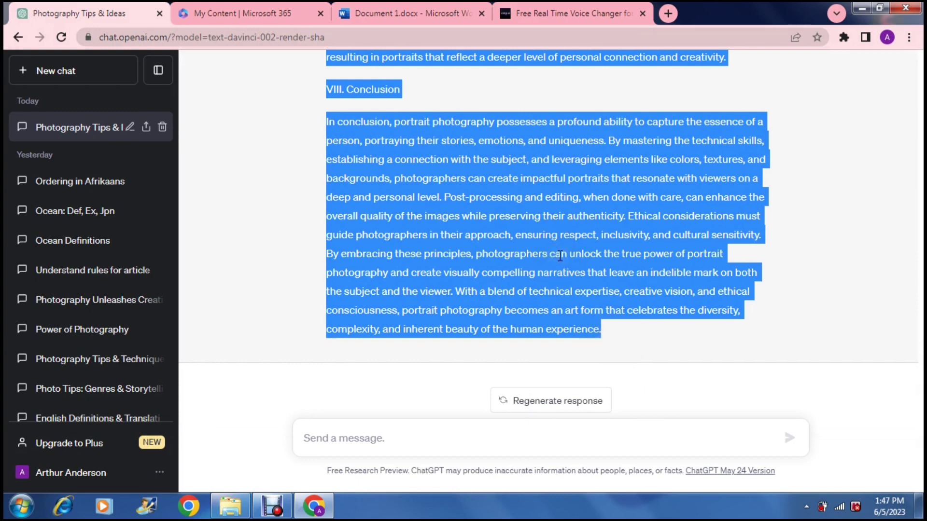
Paste the rewritten essay over the old one from I. Introduction, bringing the document to 1,232 words.
click(395, 14)
click(343, 250)
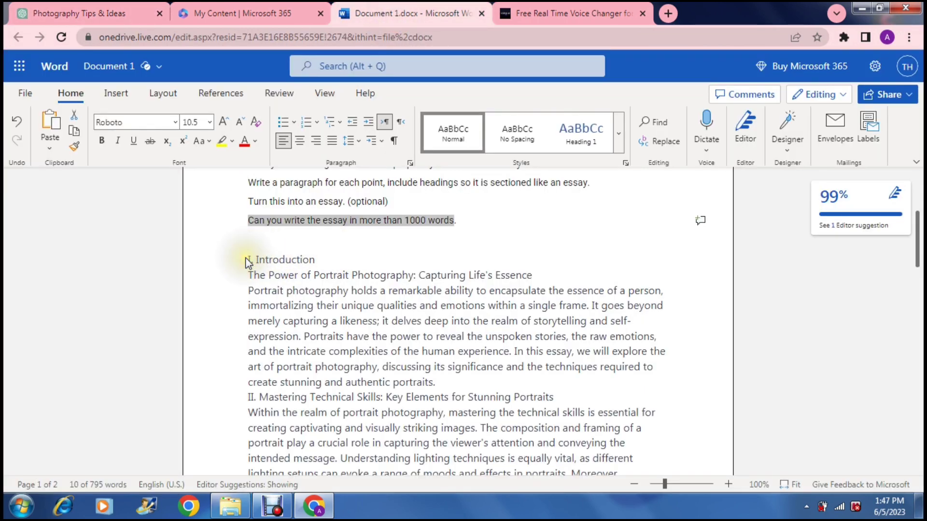
drag(248, 259, 780, 515)
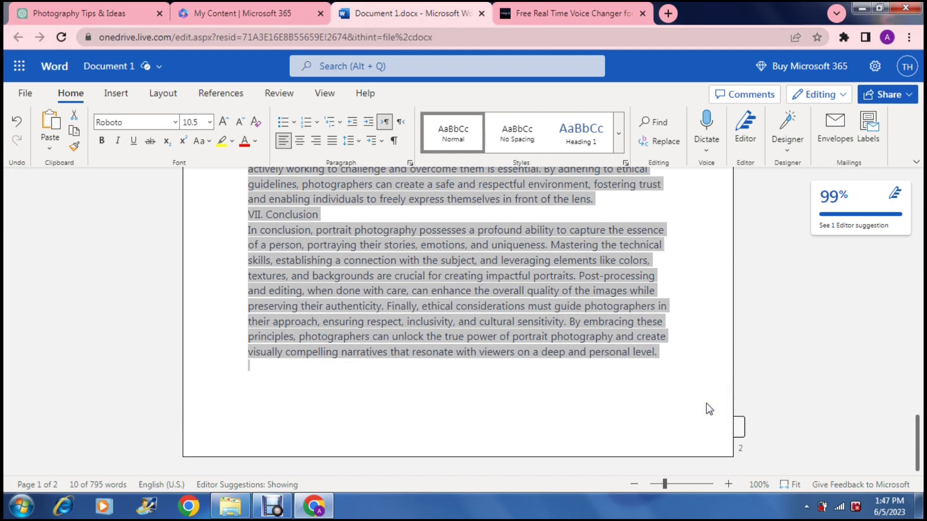
key(ctrl+v)
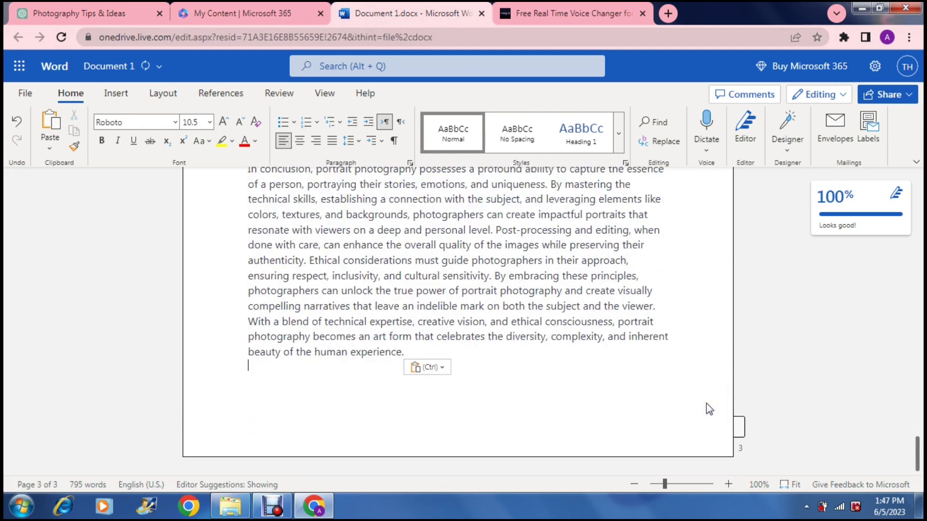
click(253, 370)
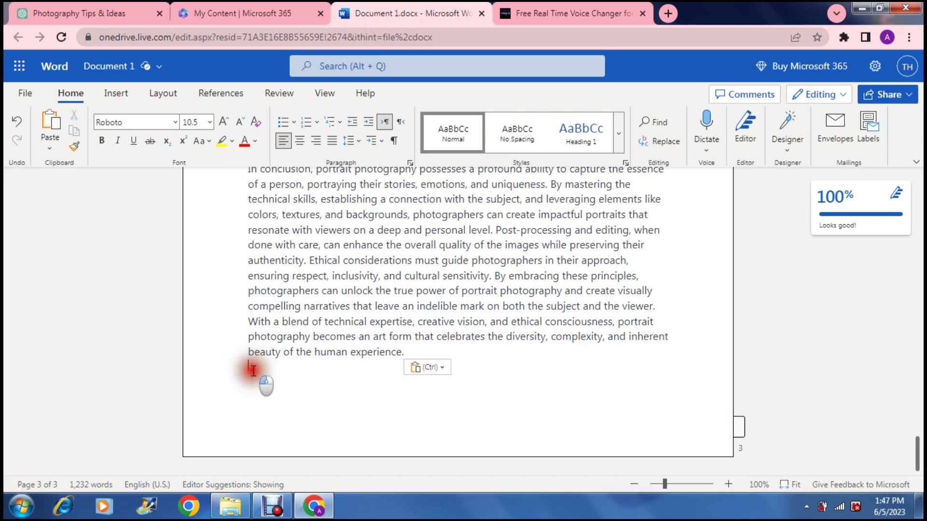
drag(253, 371, 248, 409)
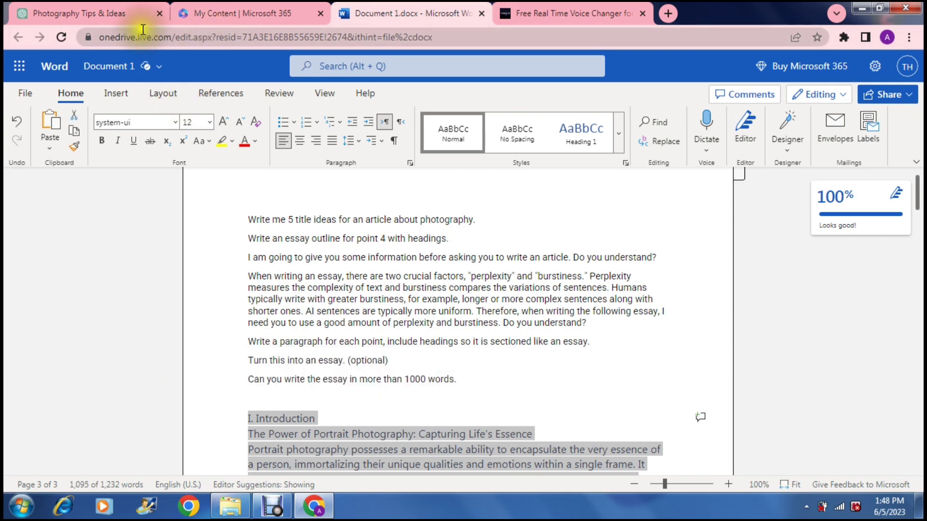
Check the pasted essay against ChatGPT, then return to the conversation showing VIII. Conclusion.
click(100, 13)
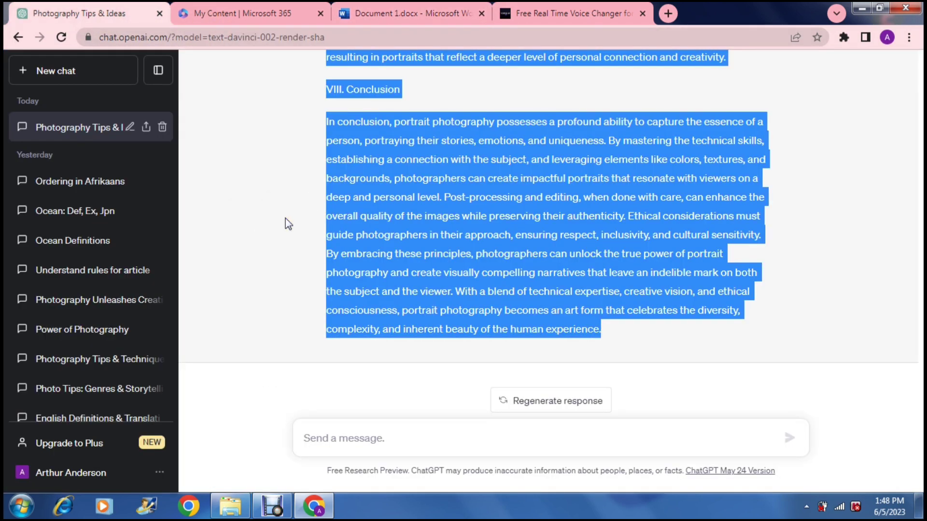
click(391, 13)
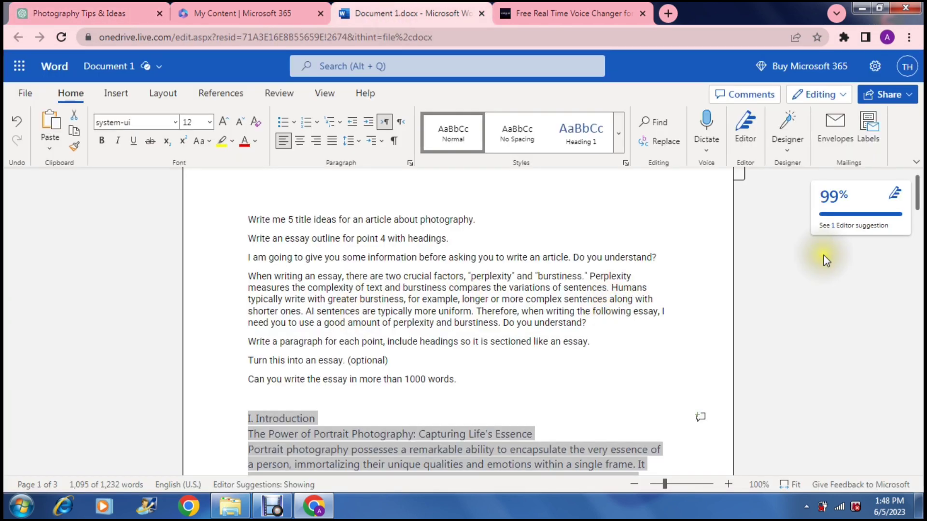
drag(918, 207, 919, 244)
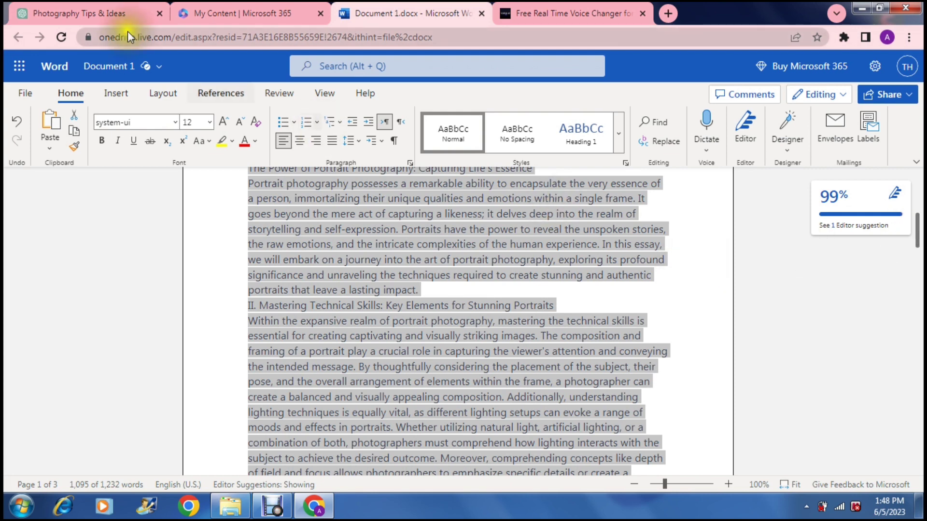
click(102, 14)
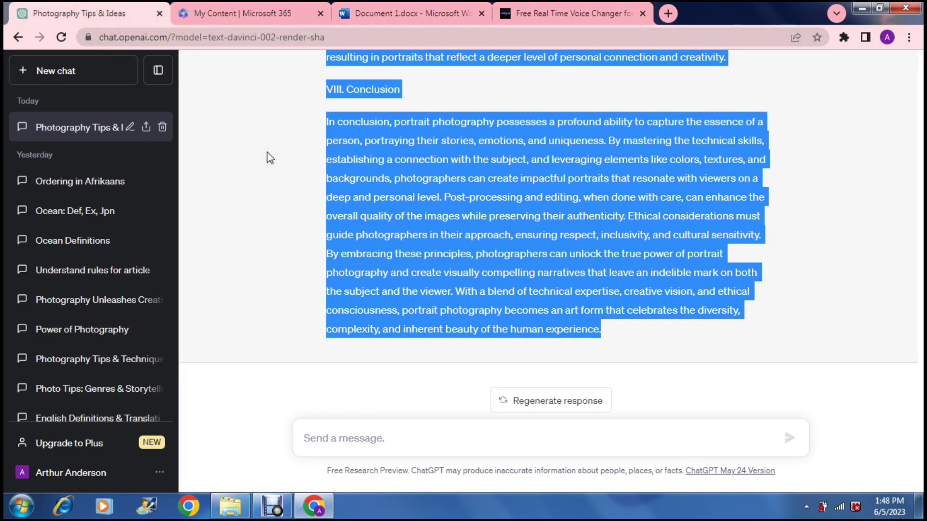